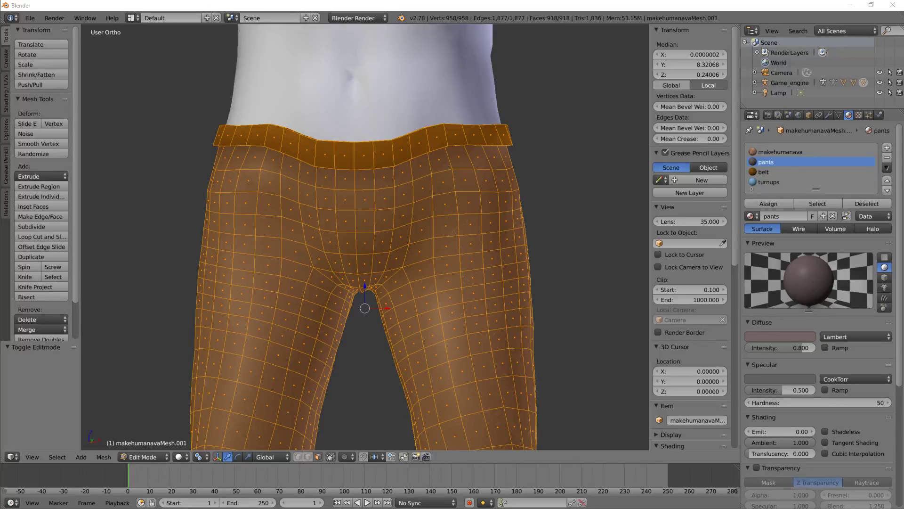
Step: In edge select mode, select the full edge loop just below the pants waistband
{"action": "scroll", "coordinate": [231, 174], "scroll_direction": "down", "scroll_amount": 3}
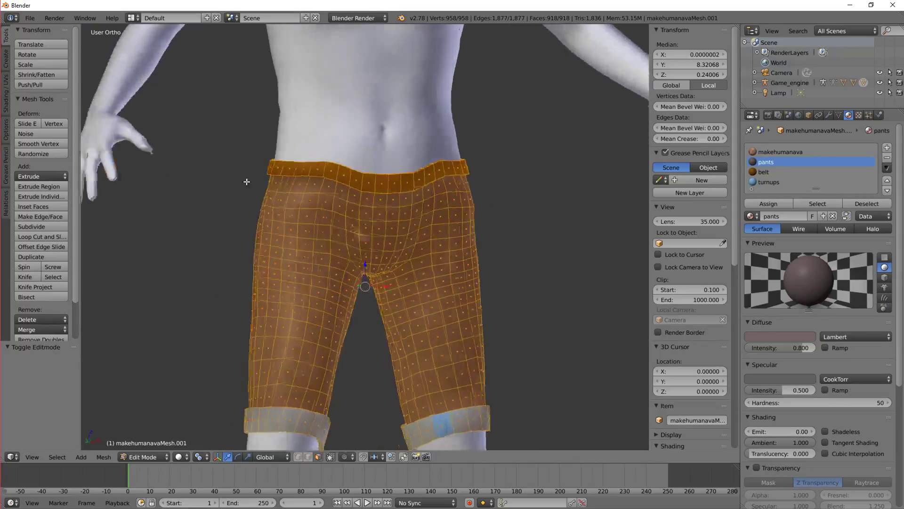
{"action": "mouse_move", "coordinate": [247, 182]}
{"action": "middle_mouse_down"}
{"action": "mouse_move", "coordinate": [278, 184]}
{"action": "mouse_move", "coordinate": [244, 182]}
{"action": "middle_mouse_up"}
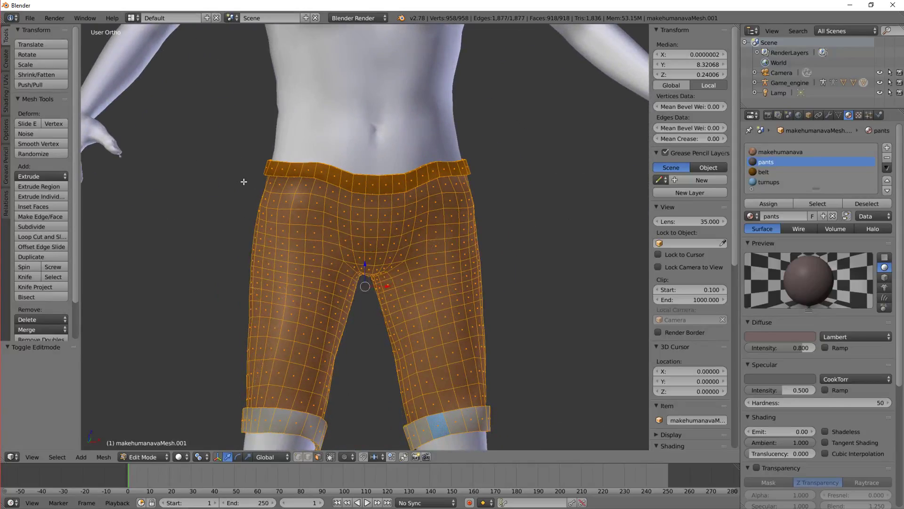
{"action": "scroll", "coordinate": [243, 182], "scroll_direction": "up", "scroll_amount": 2}
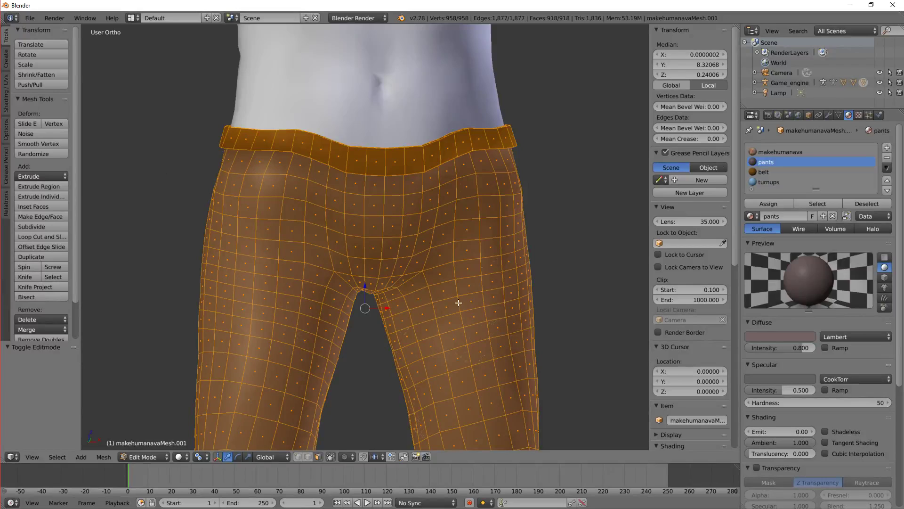
{"action": "left_click", "coordinate": [308, 457]}
{"action": "right_click", "coordinate": [277, 175]}
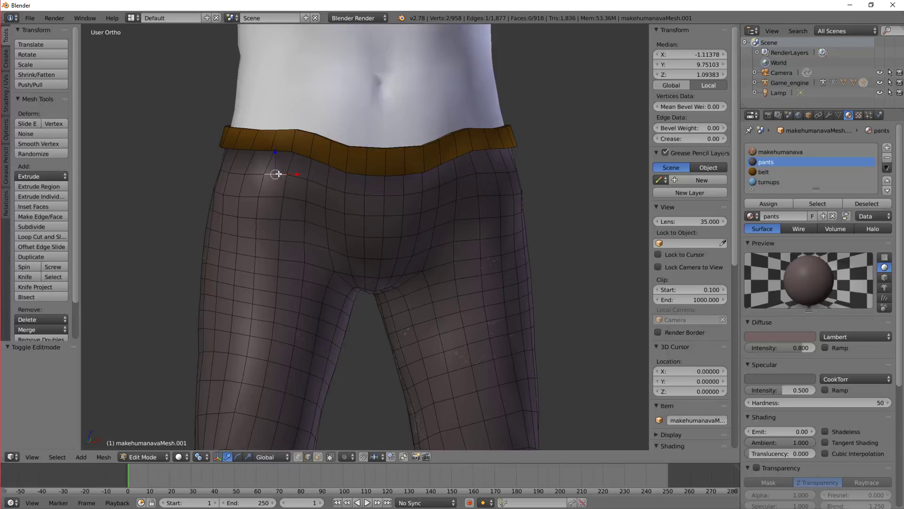
{"action": "right_click", "coordinate": [279, 173], "text": "alt"}
{"action": "mouse_move", "coordinate": [279, 172]}
{"action": "middle_mouse_down"}
{"action": "mouse_move", "coordinate": [420, 186]}
{"action": "mouse_move", "coordinate": [283, 186]}
{"action": "middle_mouse_up"}
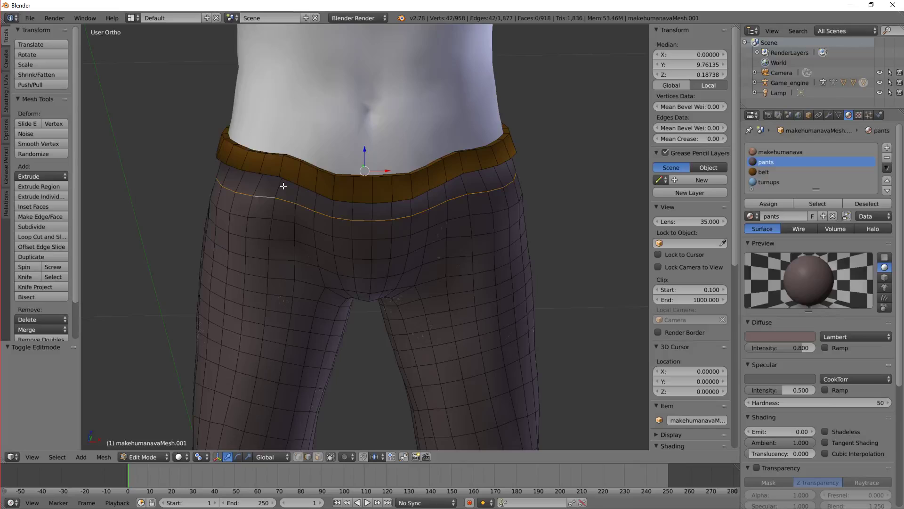
Step: Duplicate the loop in place and separate the copy into its own object
{"action": "key", "text": "shift+d"}
{"action": "right_click", "coordinate": [283, 186]}
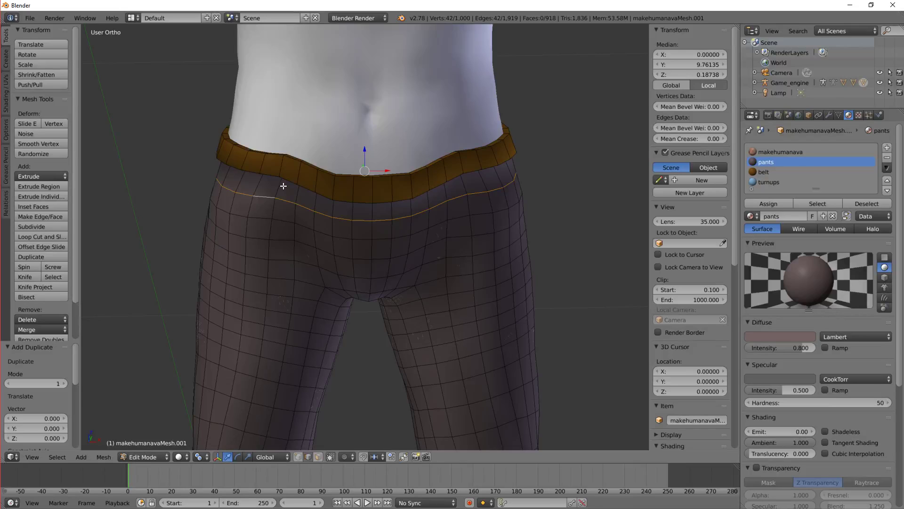
{"action": "key", "text": "p"}
{"action": "left_click", "coordinate": [284, 186]}
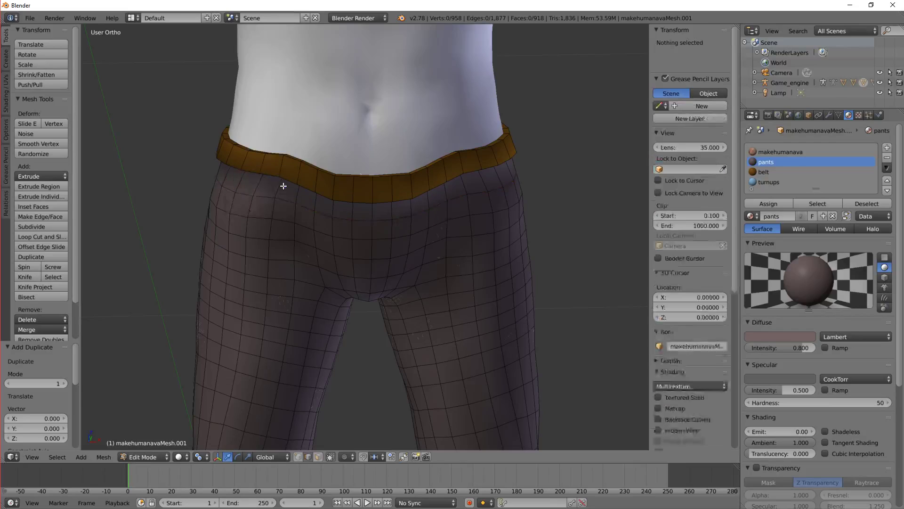
Step: In Object Mode, select the separated loop makehumanavaMesh.002 and show it alone in Local View
{"action": "key", "text": "Tab"}
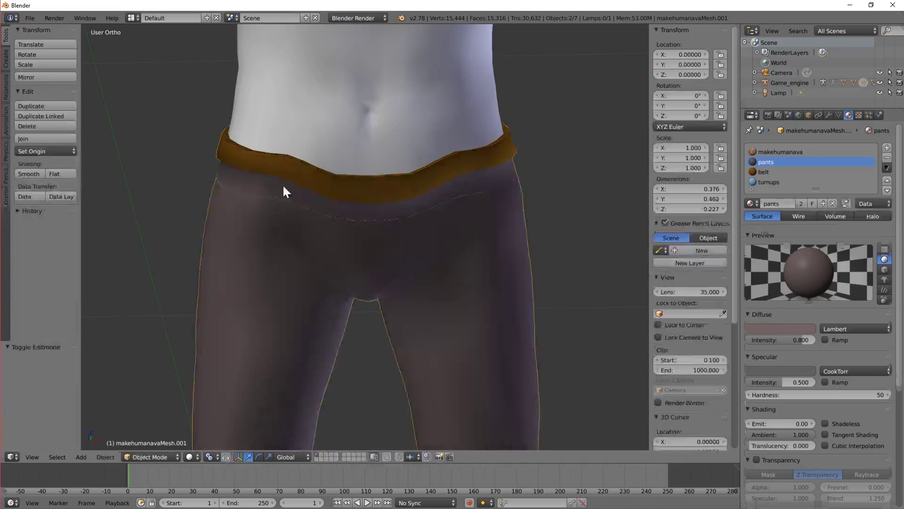
{"action": "right_click", "coordinate": [265, 197]}
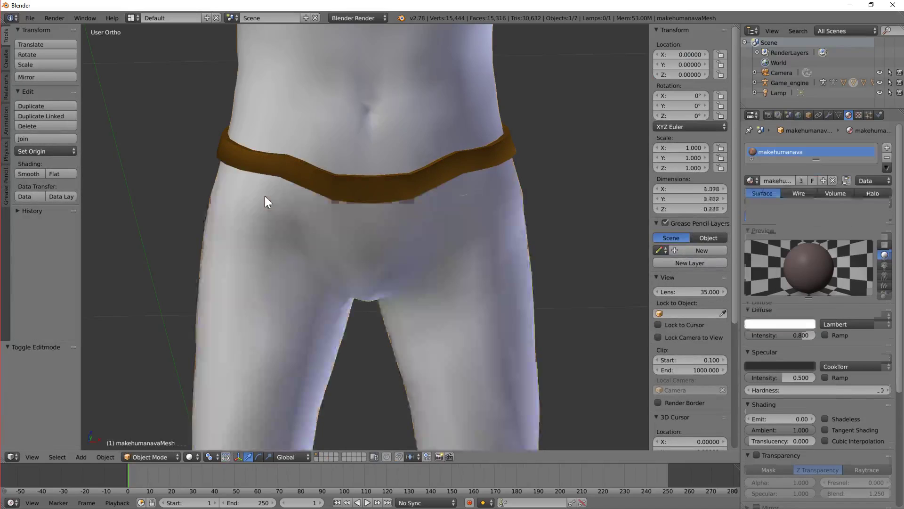
{"action": "key", "text": "KP_Divide"}
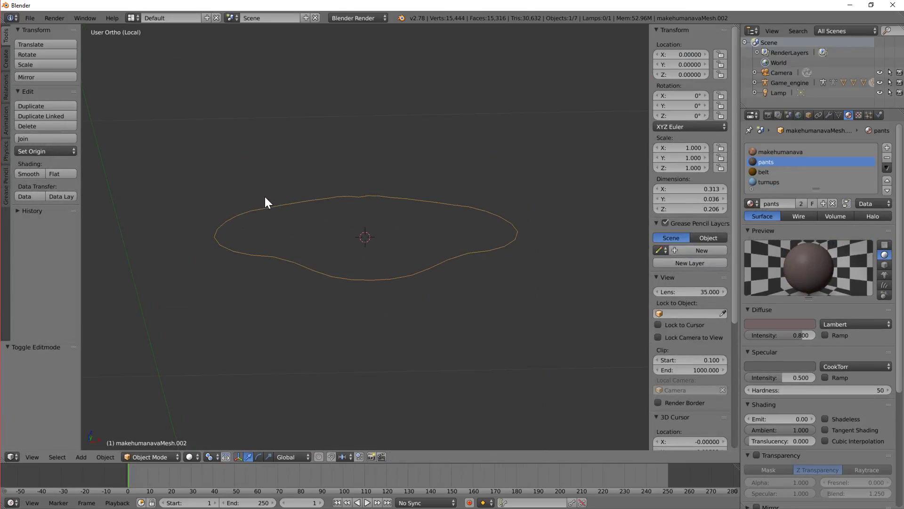
Step: Convert the isolated waist loop mesh to a curve with Convert to Curve from Mesh/Text
{"action": "left_click", "coordinate": [106, 456]}
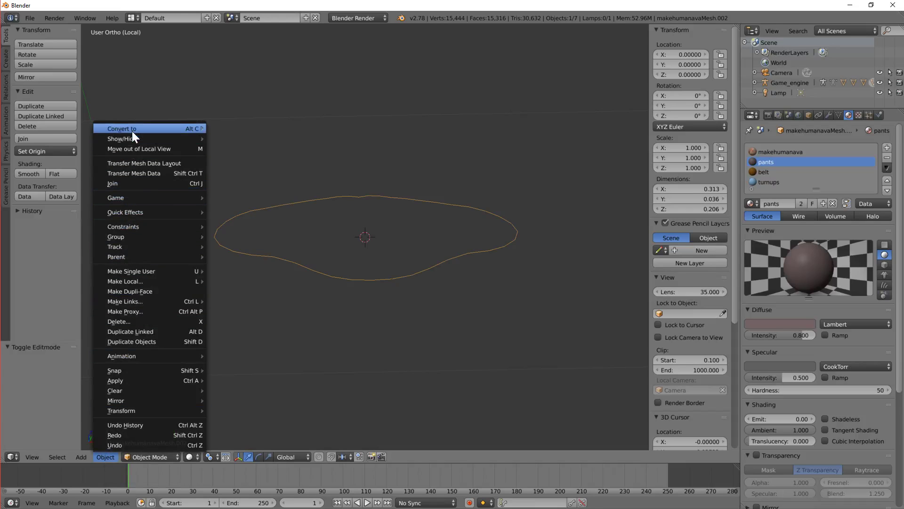
{"action": "mouse_move", "coordinate": [132, 131]}
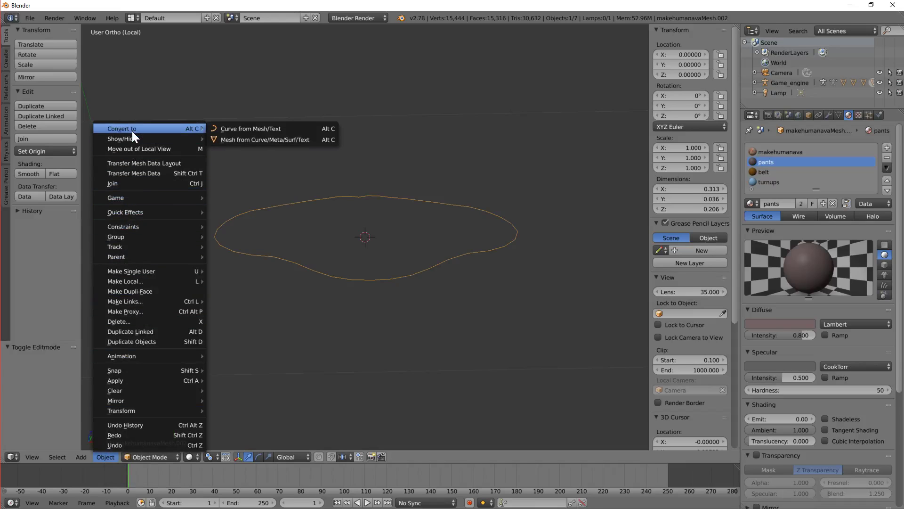
{"action": "left_click", "coordinate": [234, 134]}
Step: Inspect the new curve in Edit Mode, then exit Local View to see the whole character
{"action": "key", "text": "Tab"}
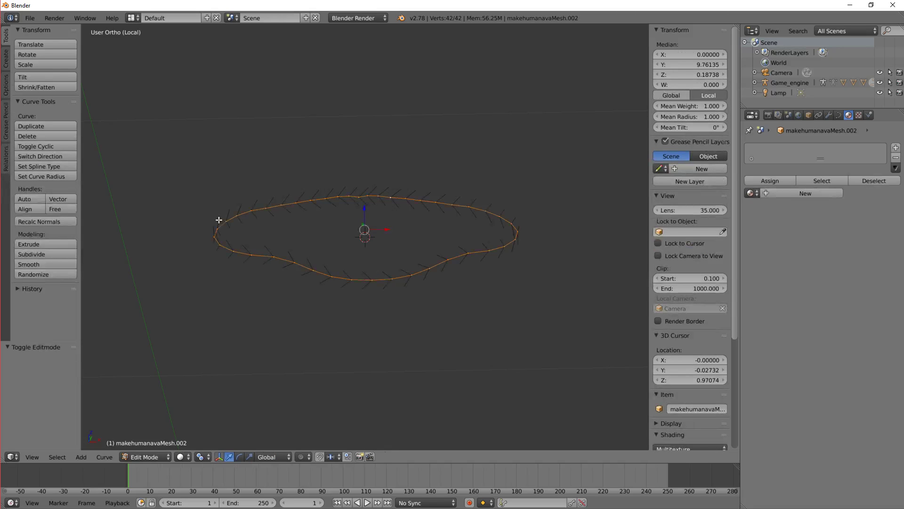
{"action": "middle_click_drag", "start_coordinate": [198, 254], "coordinate": [273, 259]}
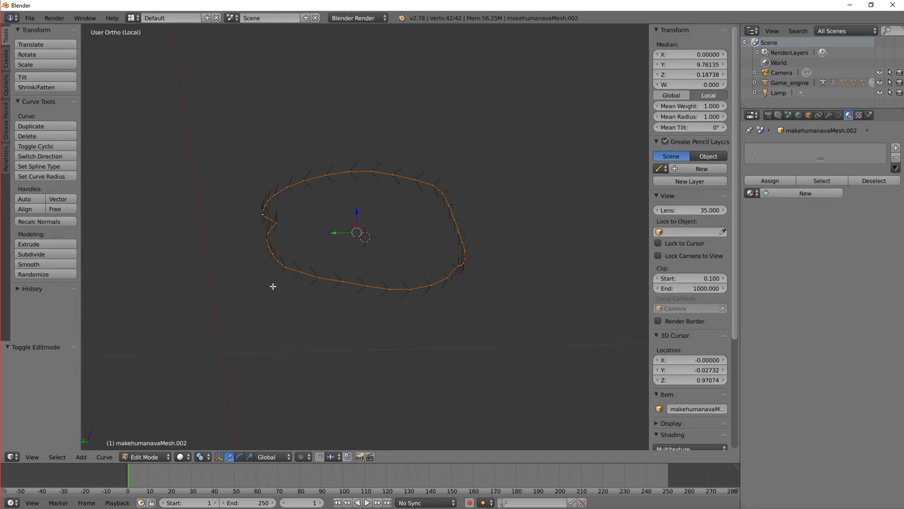
{"action": "mouse_move", "coordinate": [273, 286]}
{"action": "middle_mouse_down"}
{"action": "mouse_move", "coordinate": [262, 277]}
{"action": "mouse_move", "coordinate": [252, 283]}
{"action": "mouse_move", "coordinate": [278, 282]}
{"action": "middle_mouse_up"}
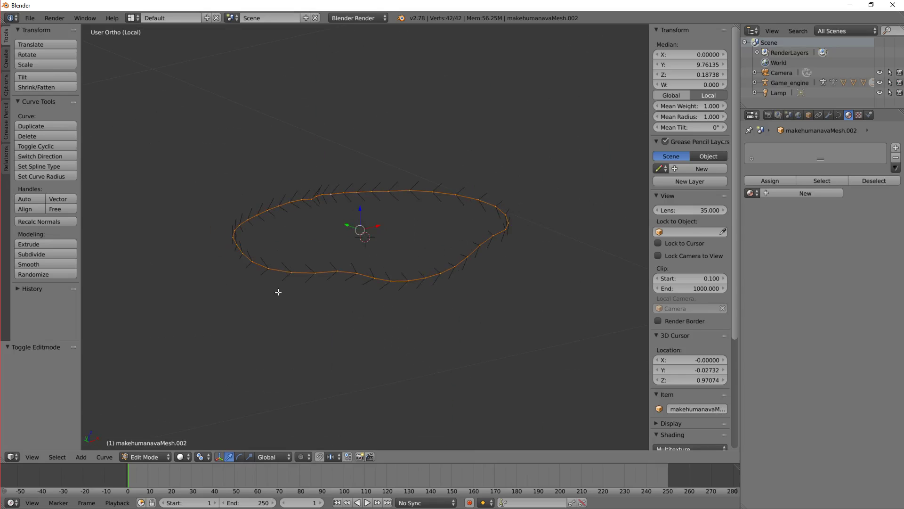
{"action": "key", "text": "KP_4"}
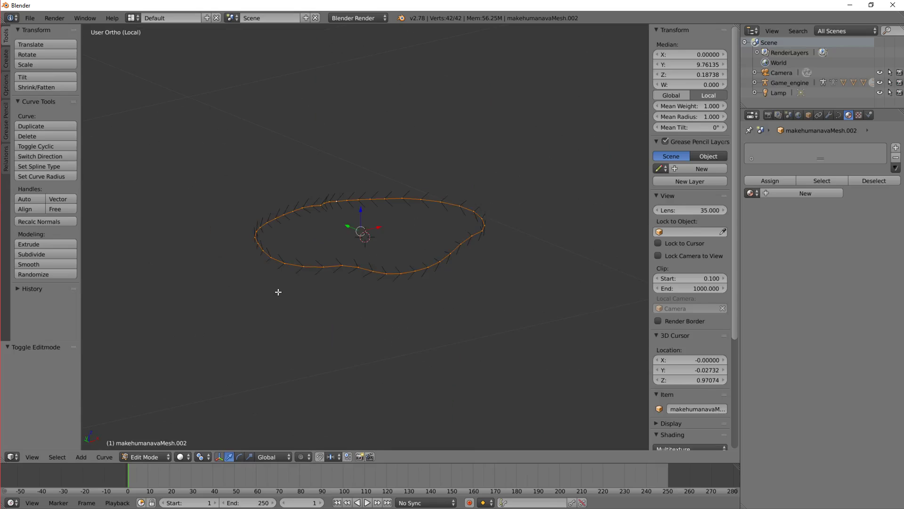
{"action": "key", "text": "Tab"}
{"action": "key", "text": "KP_Divide"}
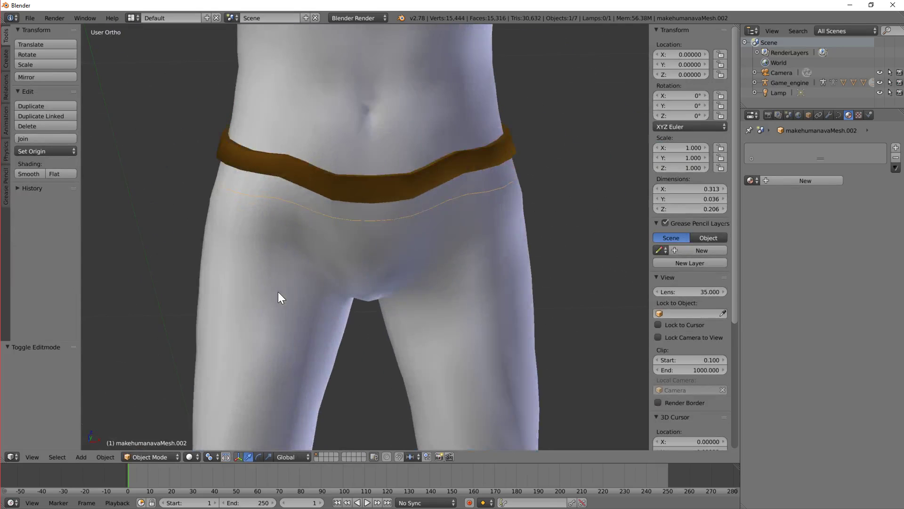
Step: Add a Bezier circle beside the character, scale it to 0.016, and reselect the waist loop curve
{"action": "middle_click_drag", "start_coordinate": [278, 303], "coordinate": [289, 327]}
{"action": "left_click", "coordinate": [448, 293]}
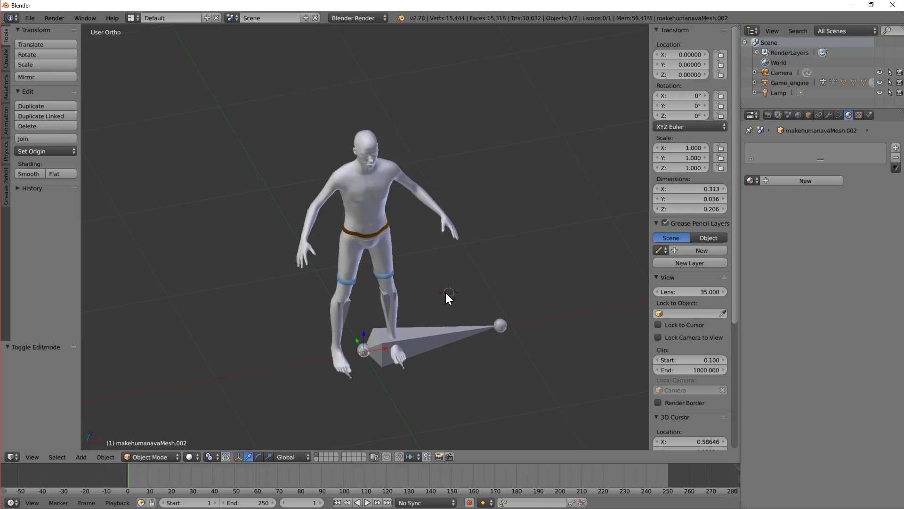
{"action": "left_click", "coordinate": [85, 457]}
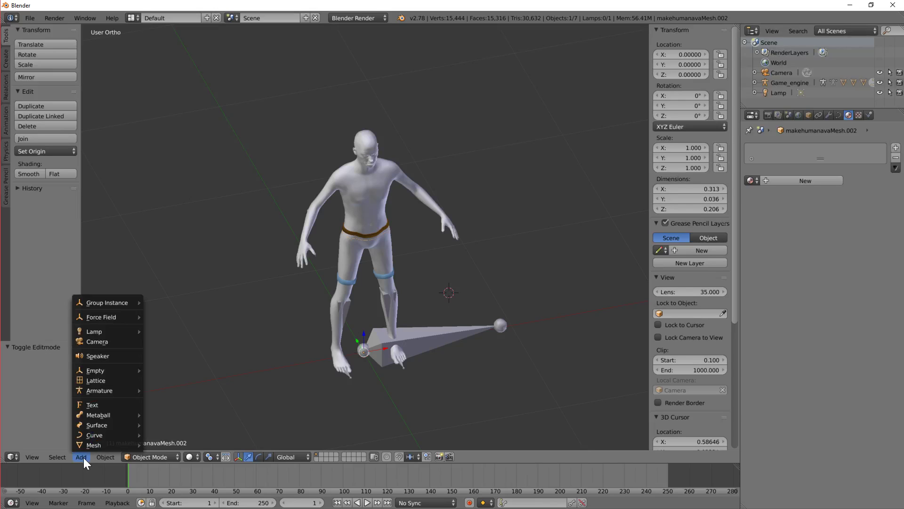
{"action": "mouse_move", "coordinate": [91, 436]}
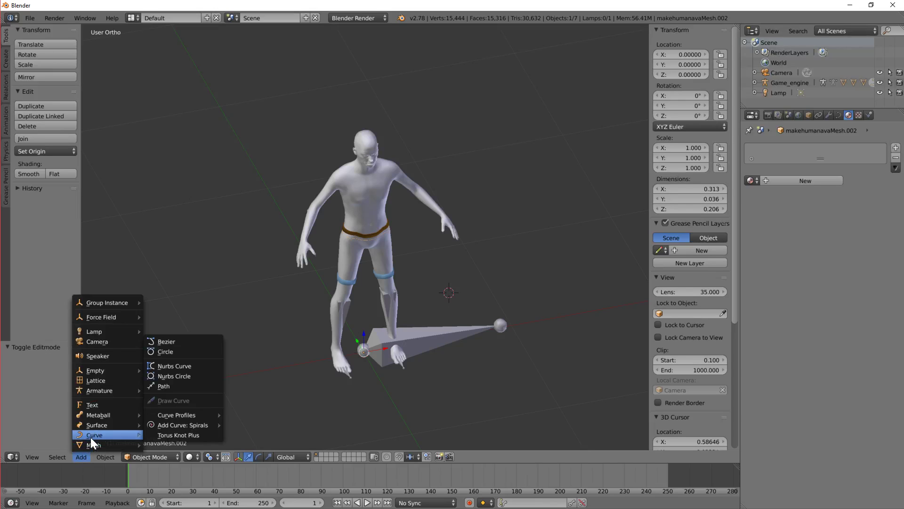
{"action": "left_click", "coordinate": [182, 351]}
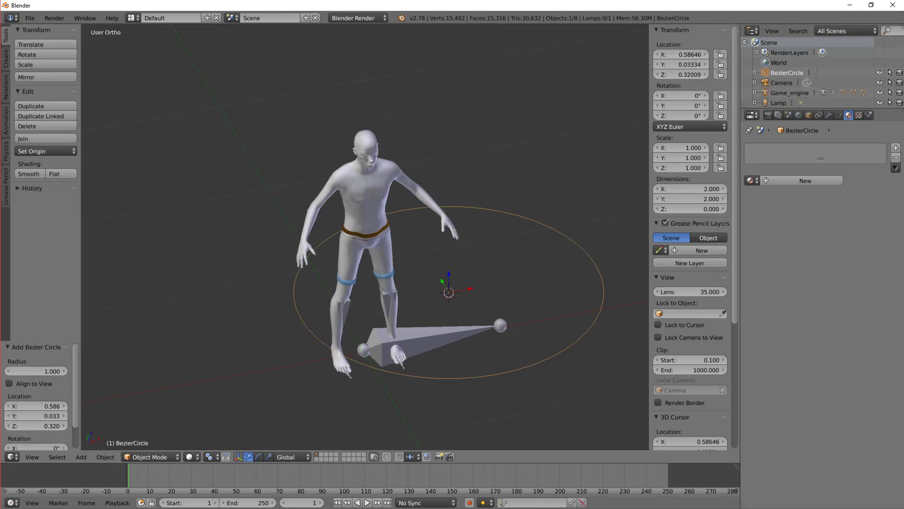
{"action": "key", "text": "s"}
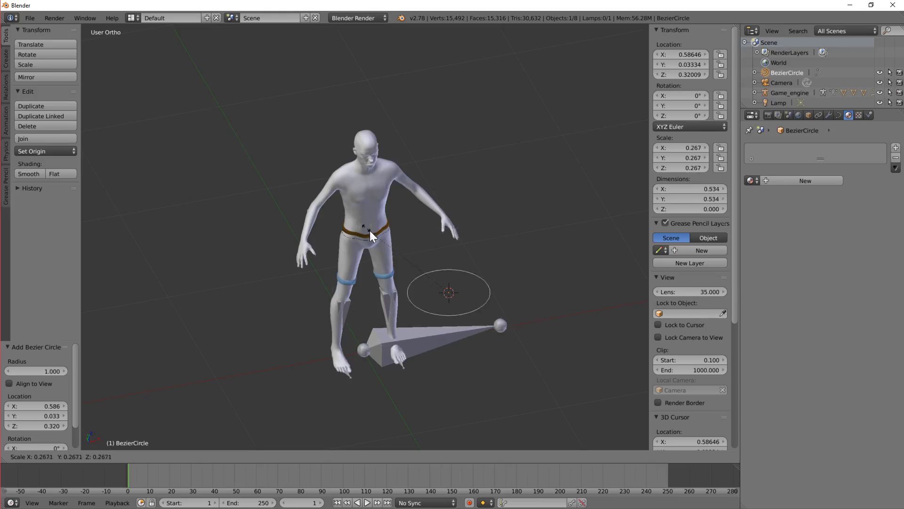
{"action": "left_click", "coordinate": [443, 289]}
{"action": "scroll", "coordinate": [400, 289], "scroll_direction": "up", "scroll_amount": 4}
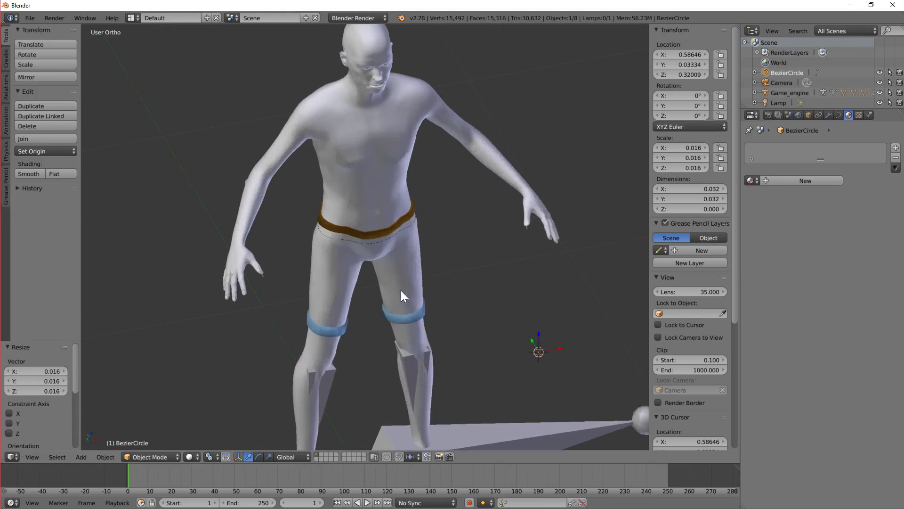
{"action": "right_click", "coordinate": [398, 231]}
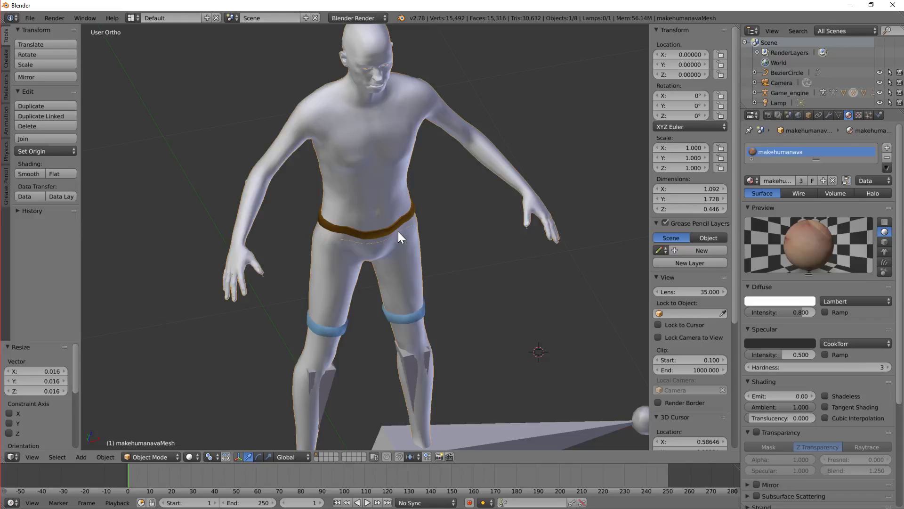
{"action": "right_click", "coordinate": [398, 231]}
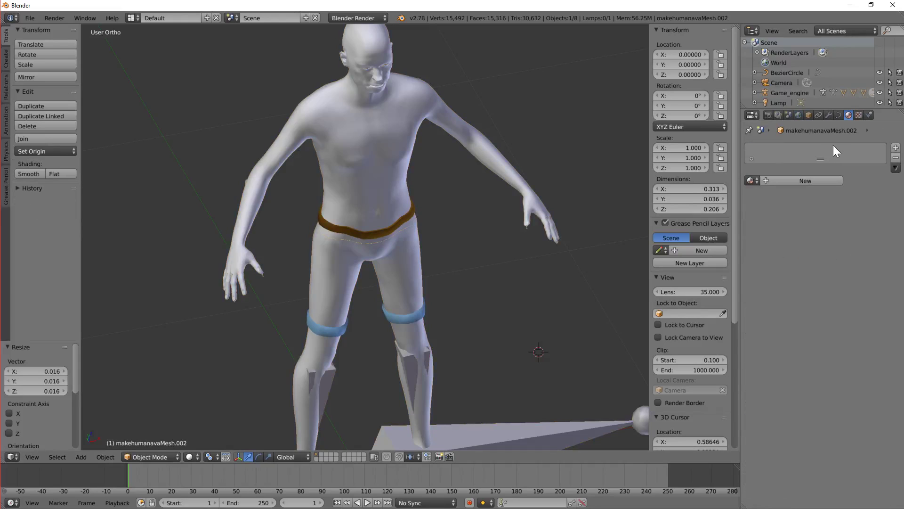
Step: Set the waist curve's Bevel Object to BezierCircle and enter Edit Mode on the curve
{"action": "left_click", "coordinate": [838, 115]}
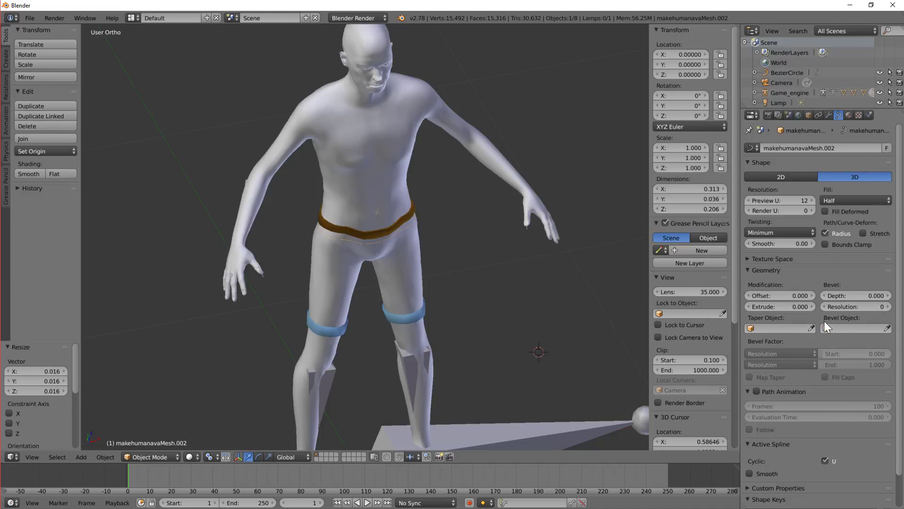
{"action": "left_click", "coordinate": [840, 328]}
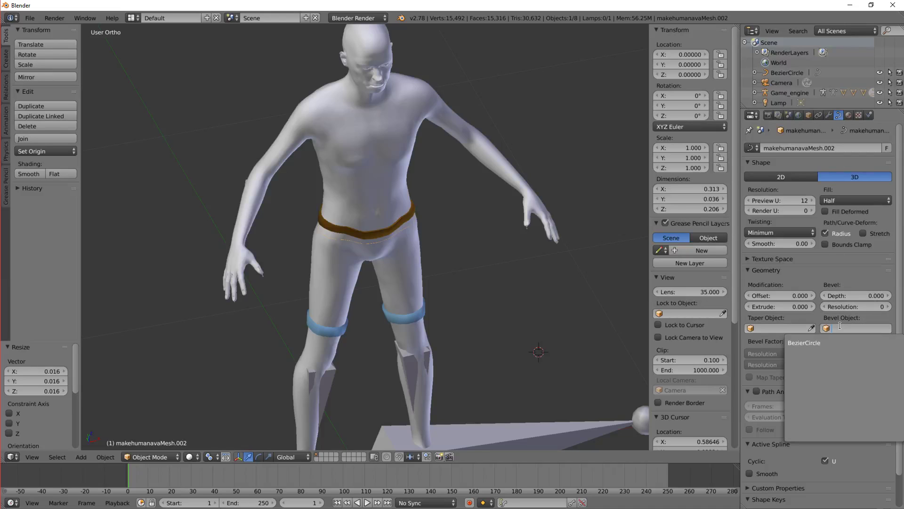
{"action": "left_click", "coordinate": [820, 344]}
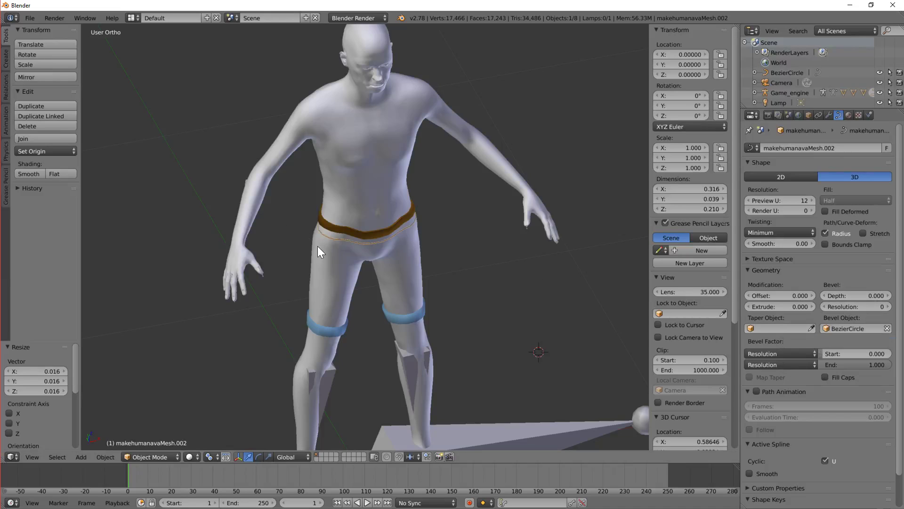
{"action": "scroll", "coordinate": [318, 245], "scroll_direction": "up", "scroll_amount": 10}
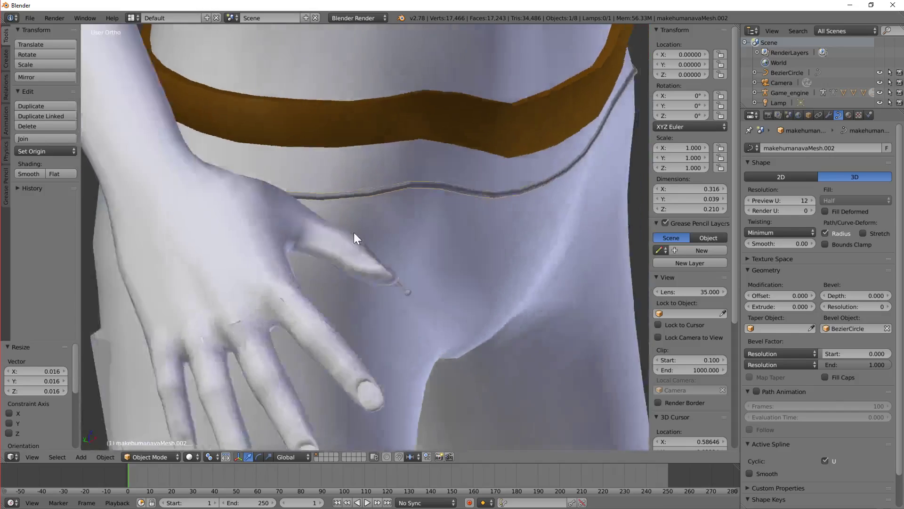
{"action": "middle_click_drag", "start_coordinate": [354, 232], "coordinate": [393, 225]}
{"action": "scroll", "coordinate": [392, 221], "scroll_direction": "down", "scroll_amount": 5}
{"action": "scroll", "coordinate": [311, 211], "scroll_direction": "up", "scroll_amount": 4}
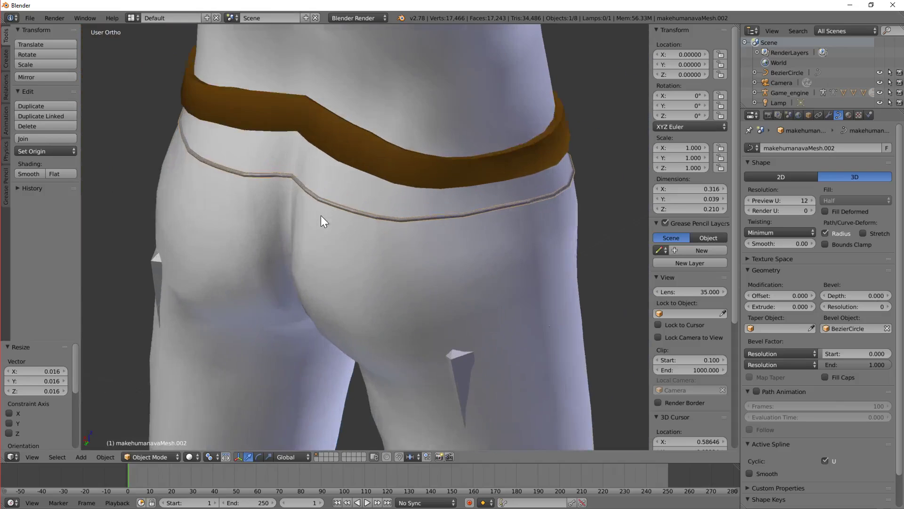
{"action": "key", "text": "Tab"}
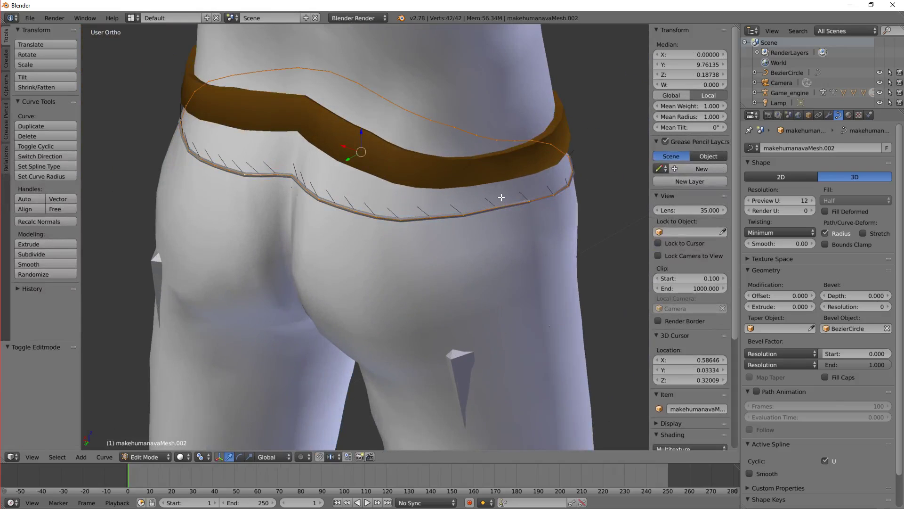
Step: Slide two belt control points at the back hip along the X axis
{"action": "right_click", "coordinate": [499, 207]}
{"action": "middle_click_drag", "start_coordinate": [499, 207], "coordinate": [507, 186]}
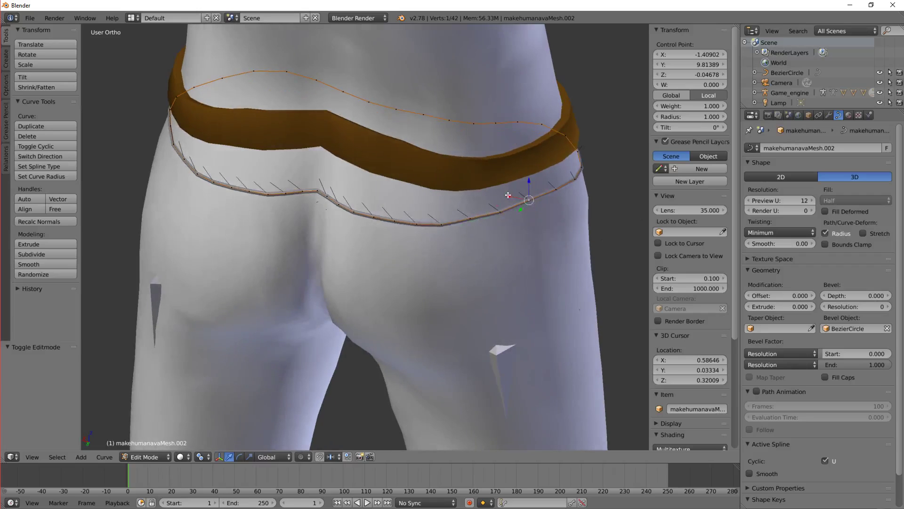
{"action": "key", "text": "g"}
{"action": "key", "text": "x"}
{"action": "left_click", "coordinate": [514, 195]}
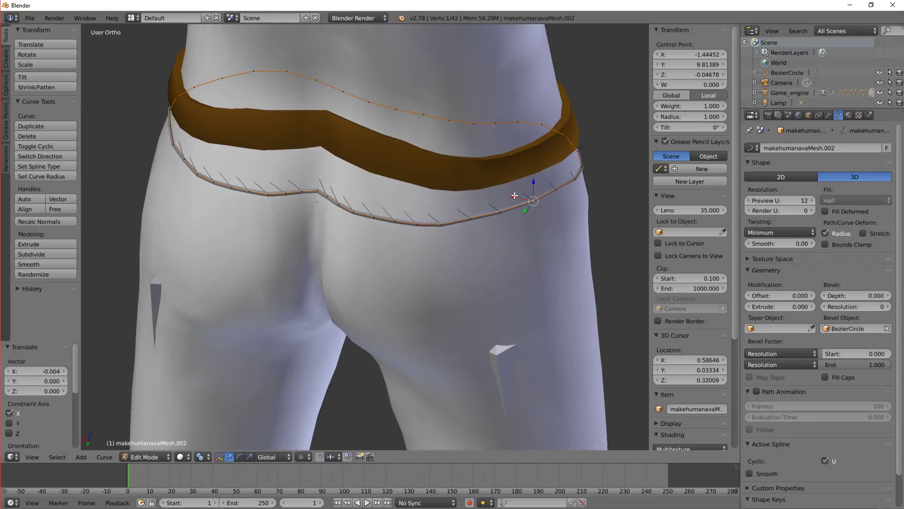
{"action": "right_click", "coordinate": [555, 189], "text": "shift"}
{"action": "key", "text": "g"}
{"action": "key", "text": "x"}
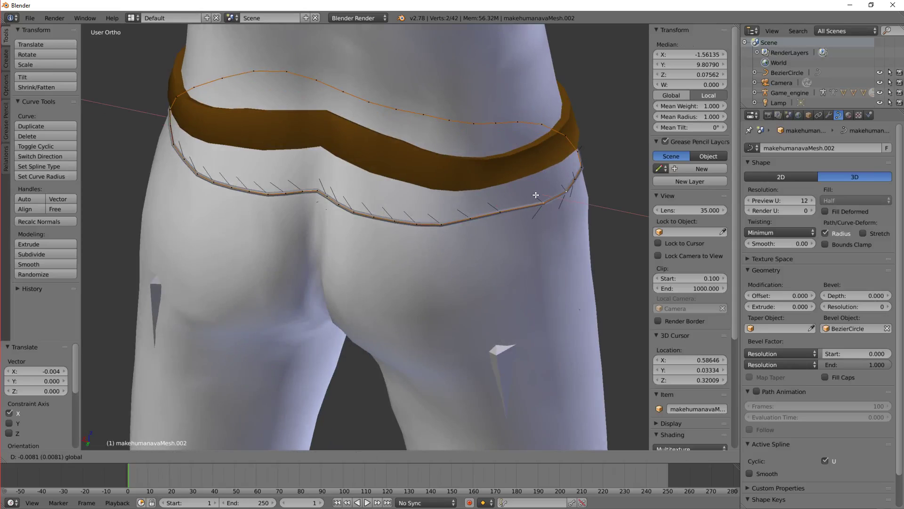
{"action": "left_click", "coordinate": [529, 191]}
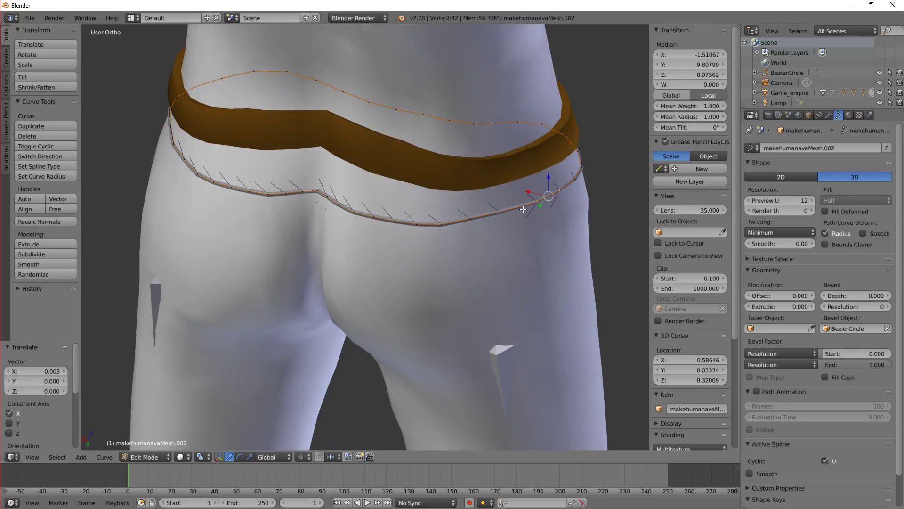
Step: Extrude a new point in place from a control point on the side of the belt
{"action": "middle_click_drag", "start_coordinate": [529, 192], "coordinate": [404, 194]}
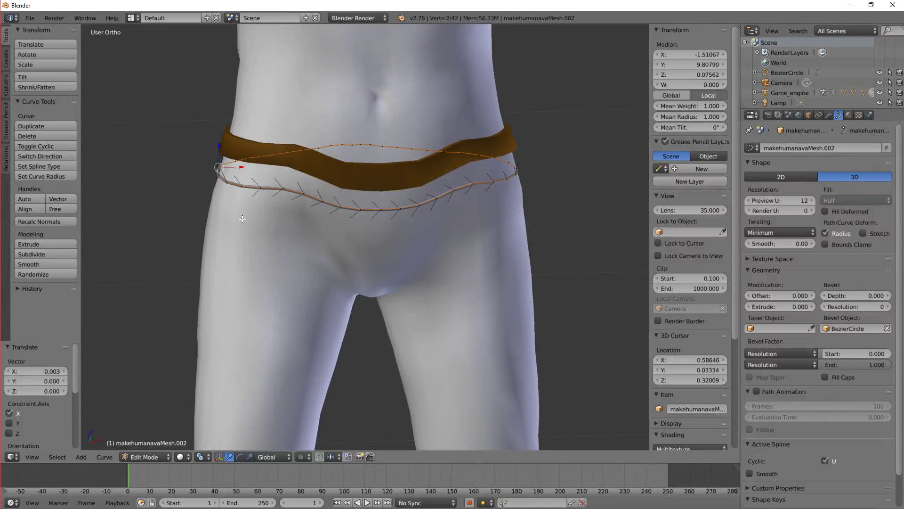
{"action": "scroll", "coordinate": [242, 219], "scroll_direction": "down", "scroll_amount": 2}
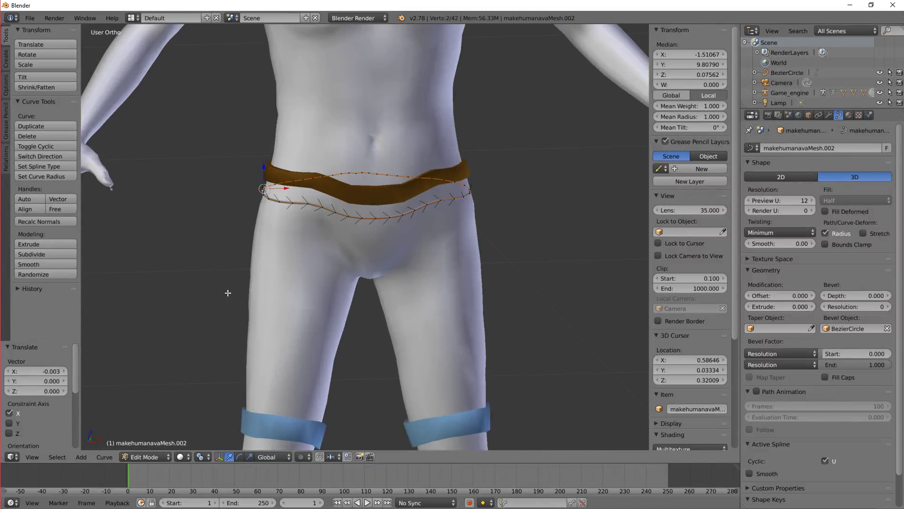
{"action": "middle_click_drag", "start_coordinate": [228, 292], "coordinate": [331, 258]}
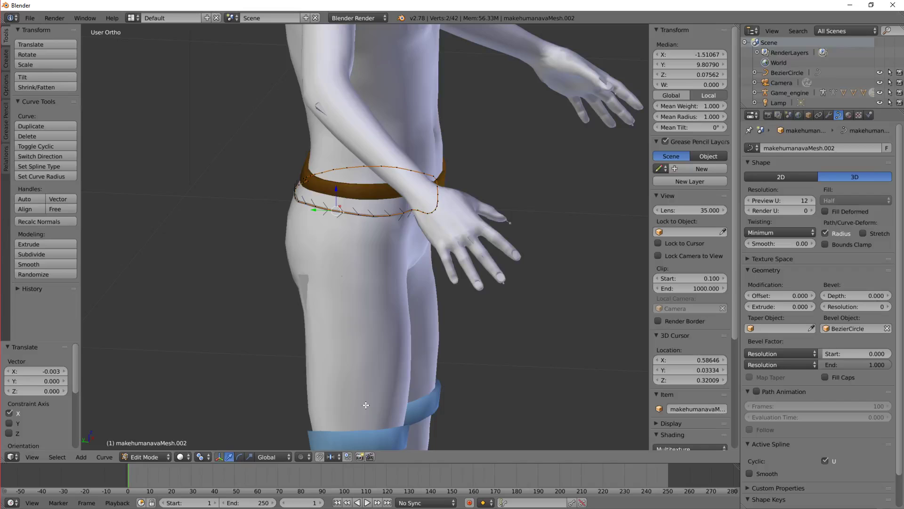
{"action": "scroll", "coordinate": [409, 325], "scroll_direction": "up", "scroll_amount": 5}
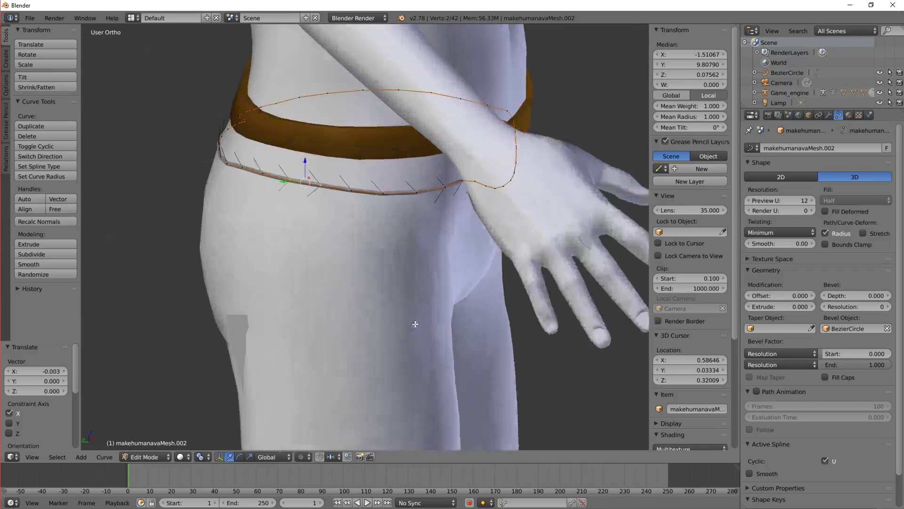
{"action": "right_click", "coordinate": [313, 175]}
{"action": "middle_click_drag", "start_coordinate": [312, 176], "coordinate": [307, 175]}
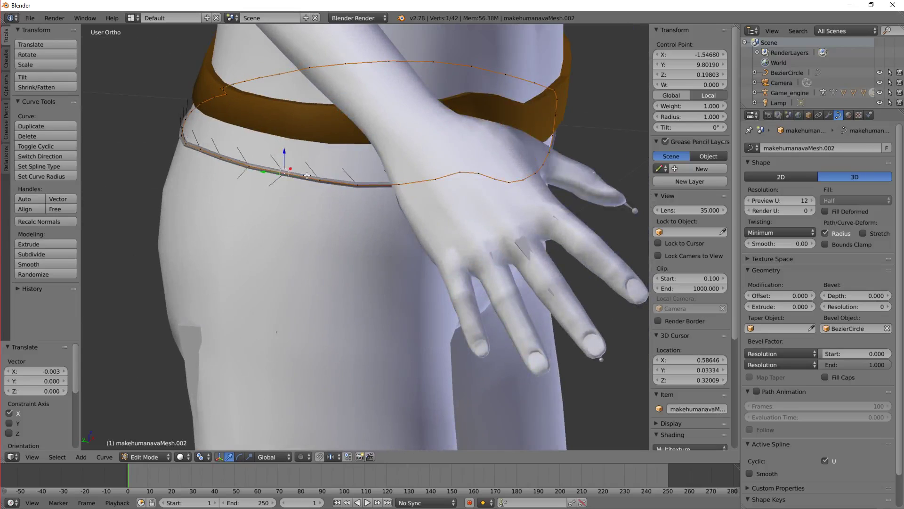
{"action": "key", "text": "e"}
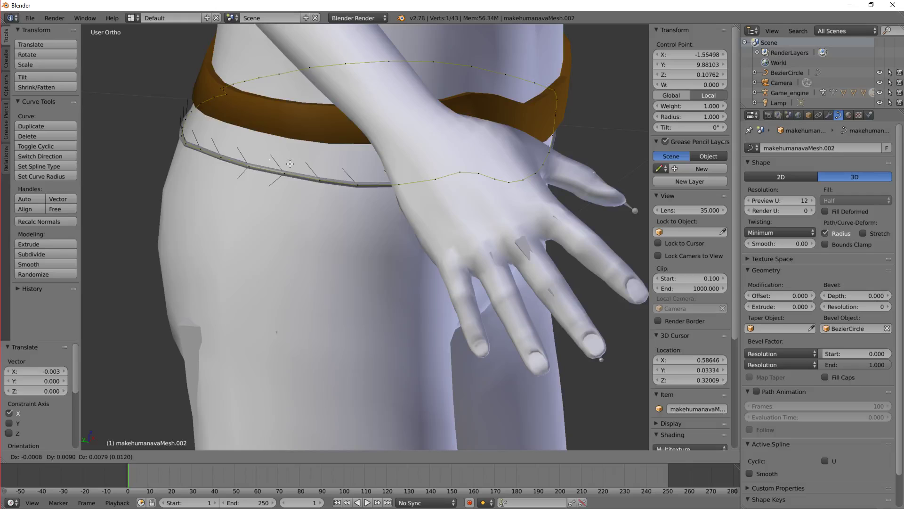
{"action": "right_click", "coordinate": [305, 173]}
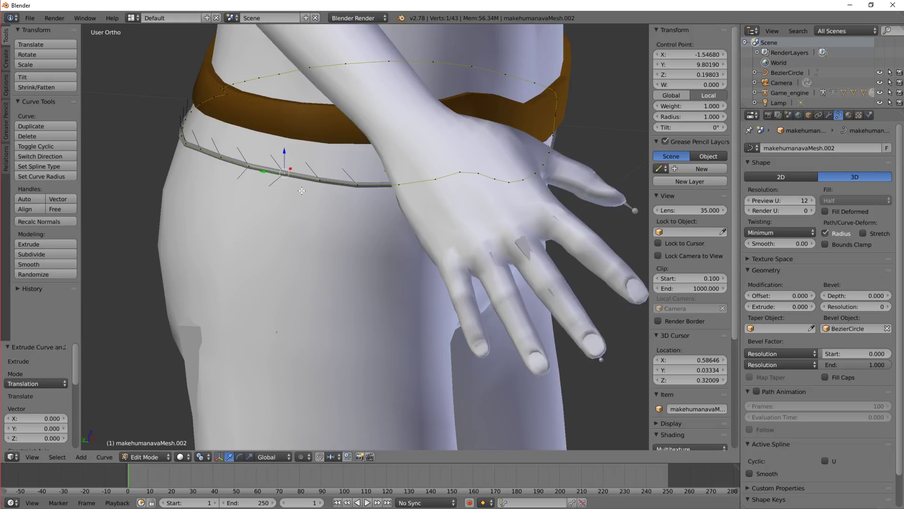
Step: Extrude three points down the hip to form the first string end reaching the knee
{"action": "key", "text": "e"}
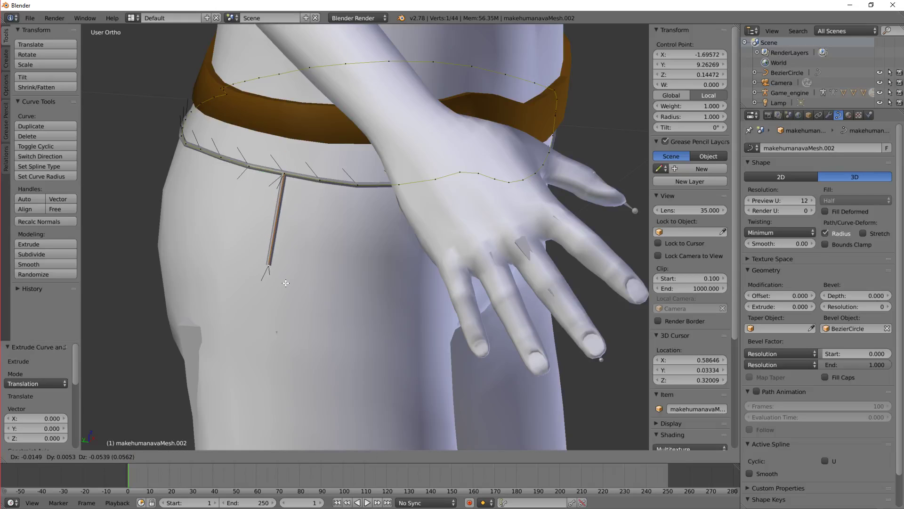
{"action": "left_click", "coordinate": [289, 279]}
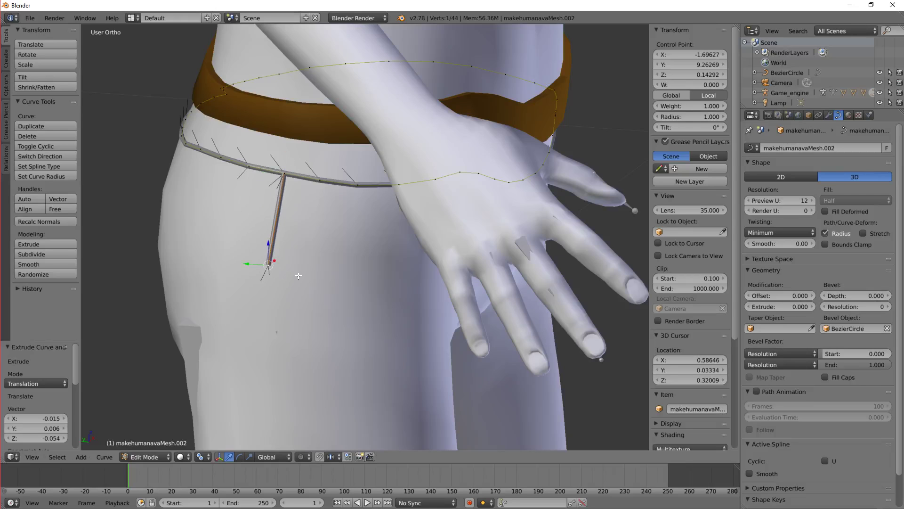
{"action": "middle_click_drag", "start_coordinate": [298, 275], "coordinate": [287, 242]}
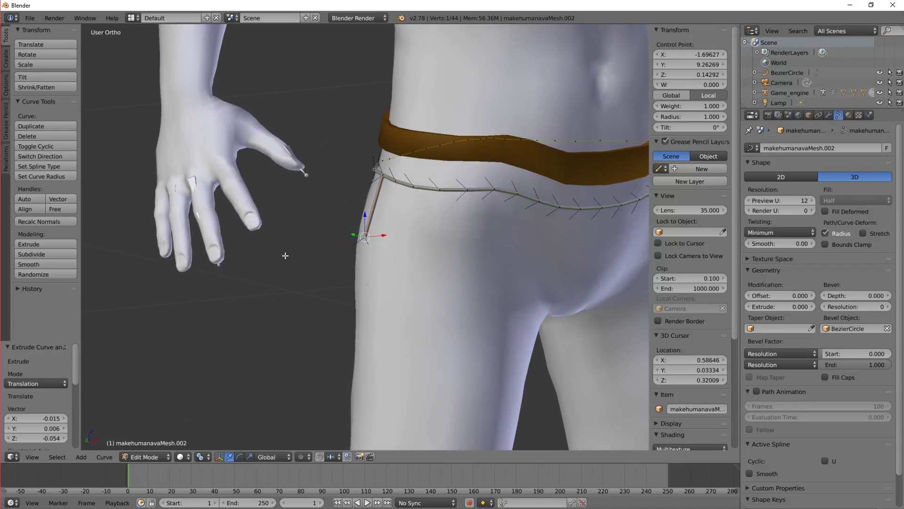
{"action": "key", "text": "e"}
{"action": "left_click", "coordinate": [256, 354]}
{"action": "key", "text": "e"}
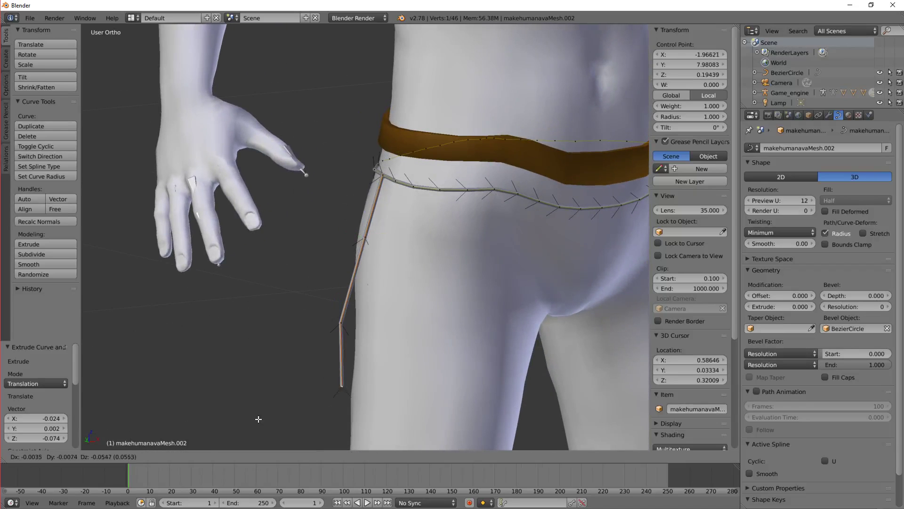
{"action": "left_click", "coordinate": [249, 430]}
{"action": "middle_click_drag", "start_coordinate": [388, 190], "coordinate": [446, 196]}
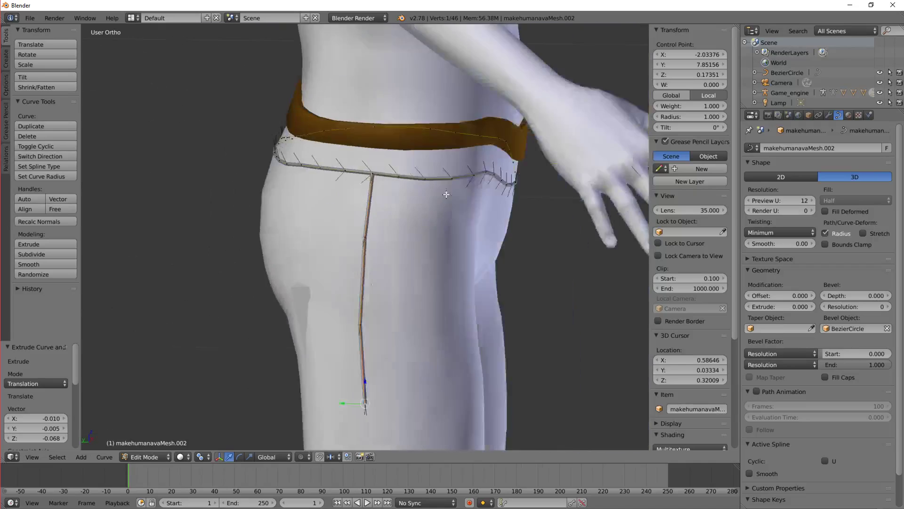
{"action": "scroll", "coordinate": [448, 196], "scroll_direction": "up", "scroll_amount": 4}
Step: Extrude a second string downward from another belt point beside the first
{"action": "right_click", "coordinate": [422, 132]}
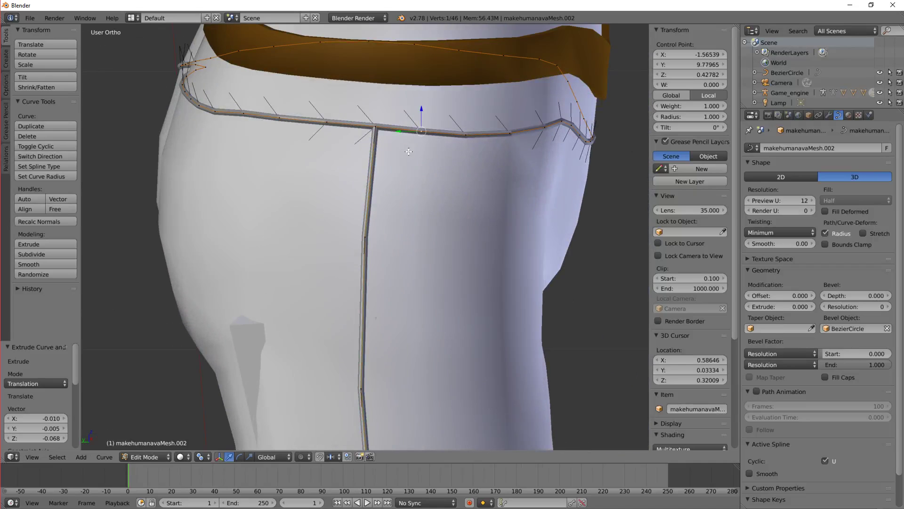
{"action": "key", "text": "e"}
{"action": "right_click", "coordinate": [377, 165]}
{"action": "middle_click_drag", "start_coordinate": [377, 165], "coordinate": [312, 170]}
{"action": "key", "text": "e"}
{"action": "left_click", "coordinate": [291, 274]}
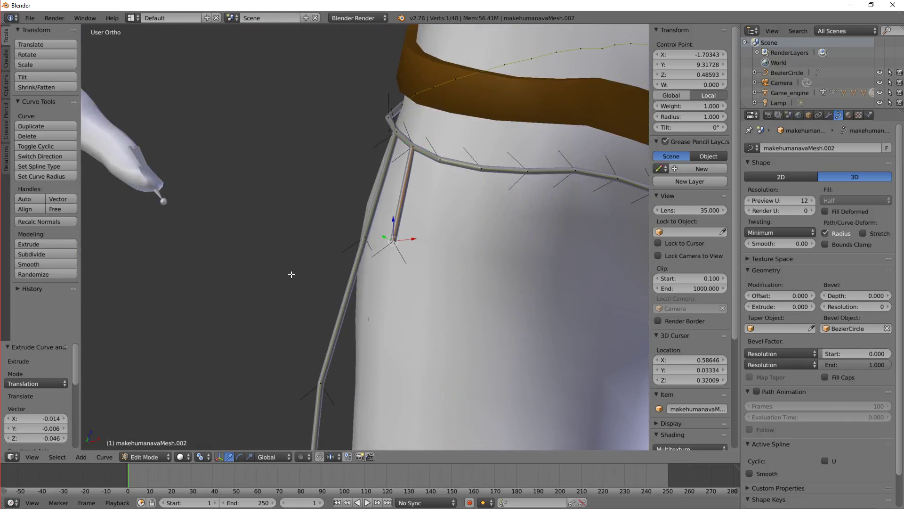
{"action": "key", "text": "e"}
{"action": "left_click", "coordinate": [267, 365]}
{"action": "key", "text": "e"}
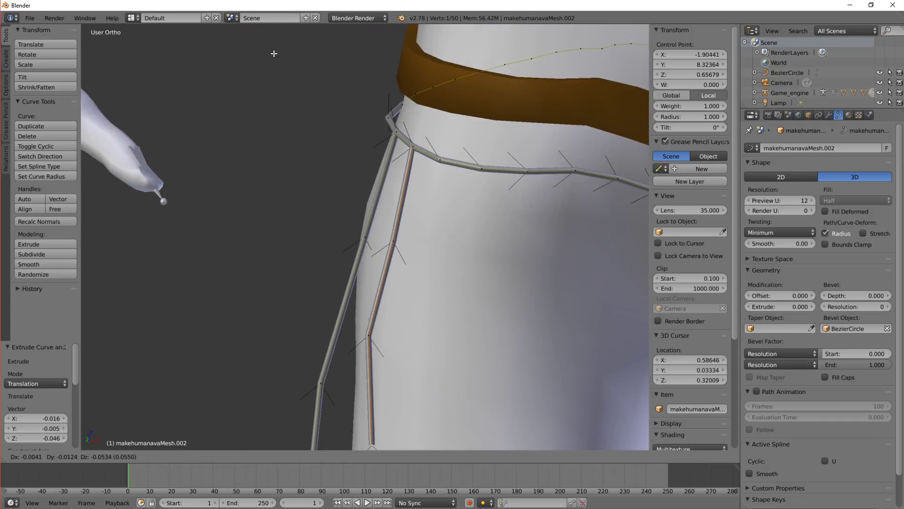
{"action": "left_click", "coordinate": [262, 54]}
{"action": "scroll", "coordinate": [262, 54], "scroll_direction": "down", "scroll_amount": 5}
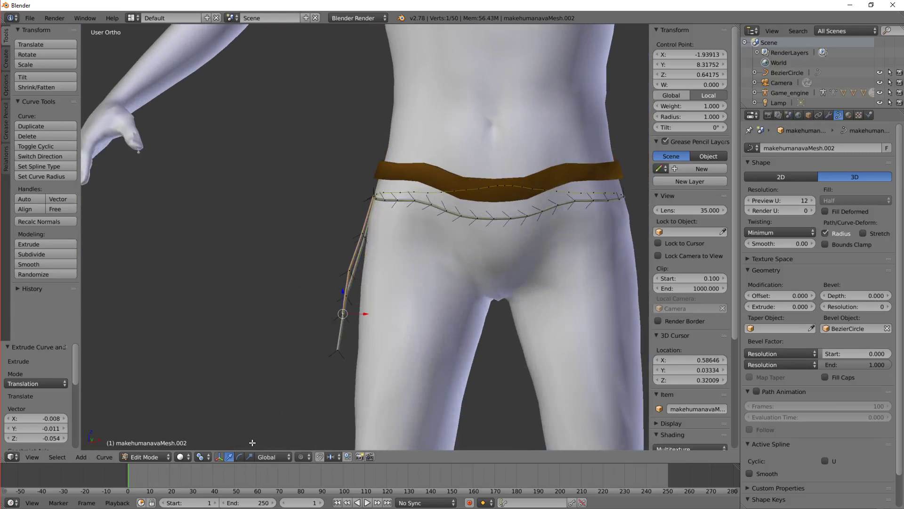
{"action": "scroll", "coordinate": [264, 282], "scroll_direction": "up", "scroll_amount": 4}
{"action": "middle_click_drag", "start_coordinate": [263, 283], "coordinate": [349, 126]}
{"action": "scroll", "coordinate": [294, 34], "scroll_direction": "down", "scroll_amount": 4}
Step: Scale the BezierCircle by 6.076 to about 0.097, making the belt and strands chunky tubes
{"action": "key", "text": "Tab"}
{"action": "scroll", "coordinate": [346, 128], "scroll_direction": "up", "scroll_amount": 3}
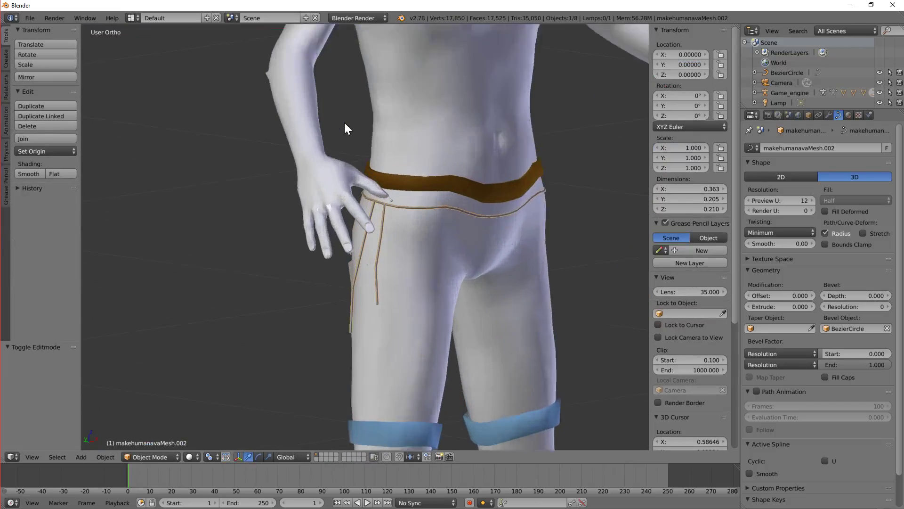
{"action": "scroll", "coordinate": [347, 132], "scroll_direction": "up", "scroll_amount": 1}
{"action": "scroll", "coordinate": [363, 179], "scroll_direction": "down", "scroll_amount": 1}
{"action": "scroll", "coordinate": [367, 184], "scroll_direction": "up", "scroll_amount": 4}
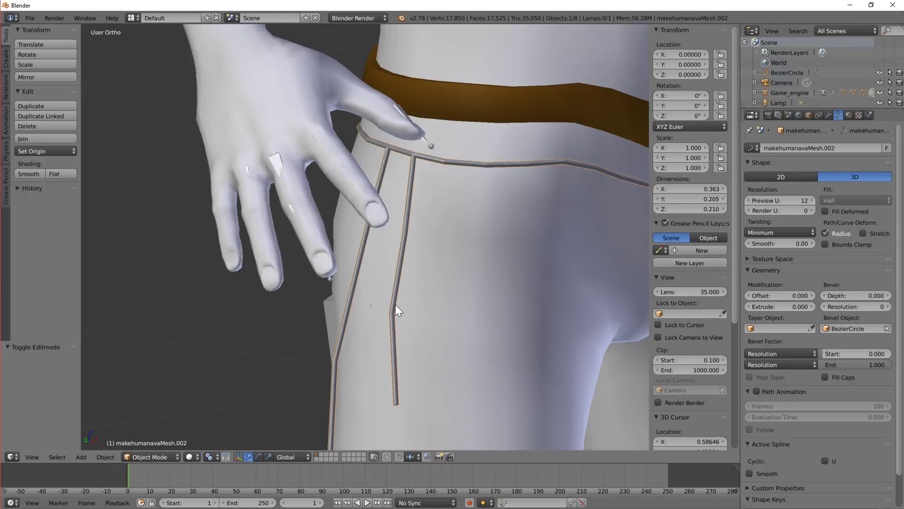
{"action": "scroll", "coordinate": [397, 263], "scroll_direction": "down", "scroll_amount": 7}
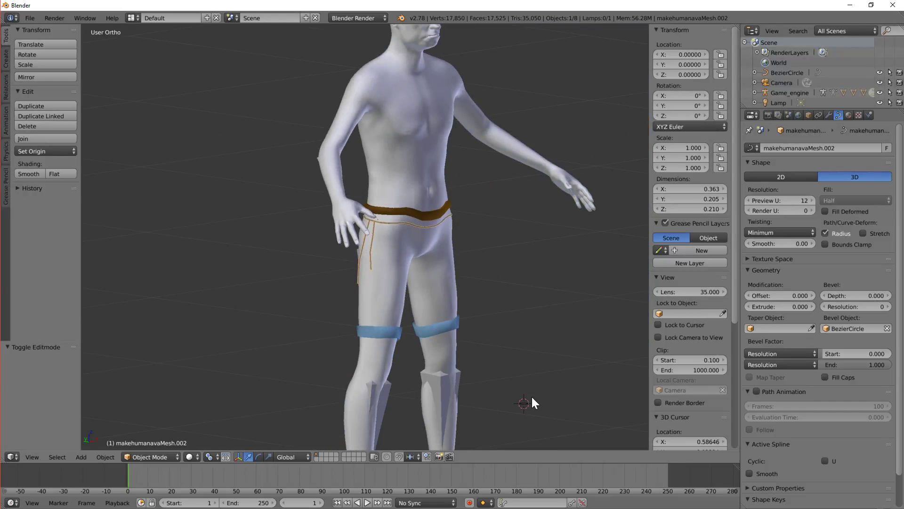
{"action": "right_click", "coordinate": [527, 399]}
{"action": "key", "text": "s"}
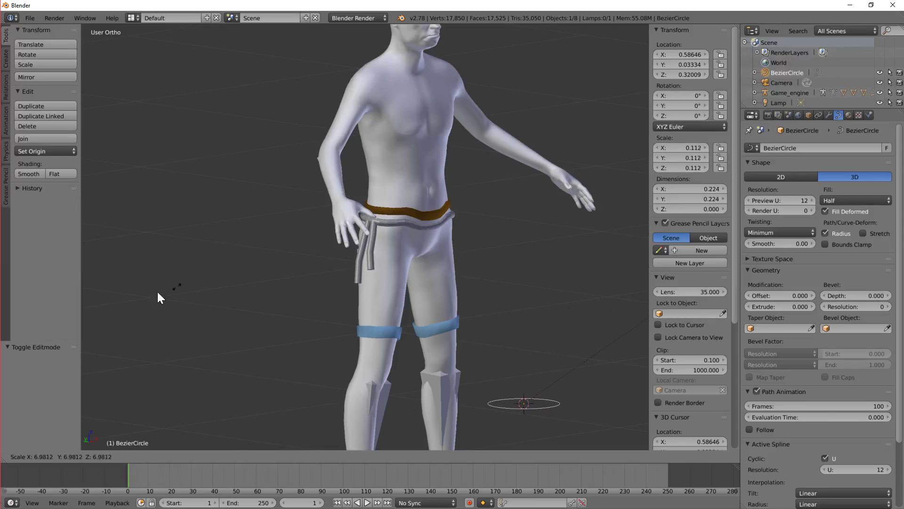
{"action": "left_click", "coordinate": [629, 332]}
{"action": "middle_click_drag", "start_coordinate": [441, 286], "coordinate": [465, 279]}
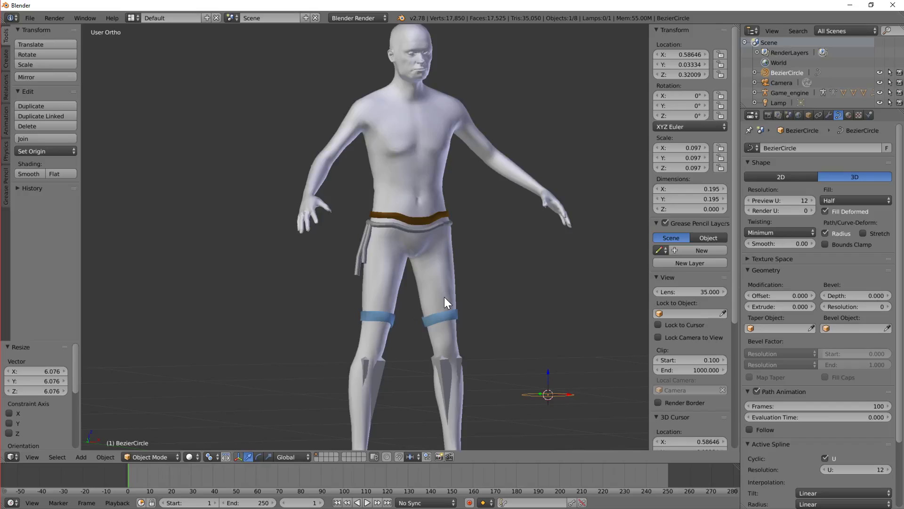
{"action": "scroll", "coordinate": [358, 221], "scroll_direction": "up", "scroll_amount": 7}
{"action": "scroll", "coordinate": [389, 193], "scroll_direction": "down", "scroll_amount": 3}
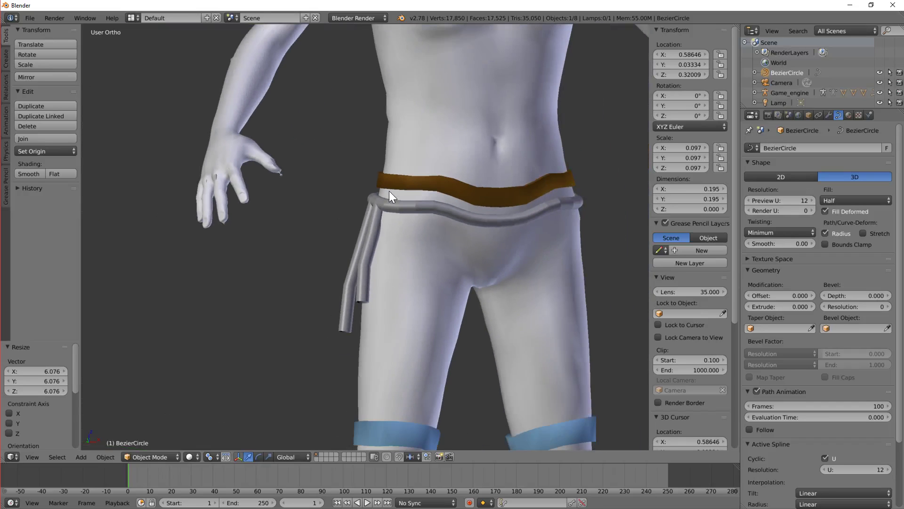
{"action": "scroll", "coordinate": [328, 203], "scroll_direction": "up", "scroll_amount": 5}
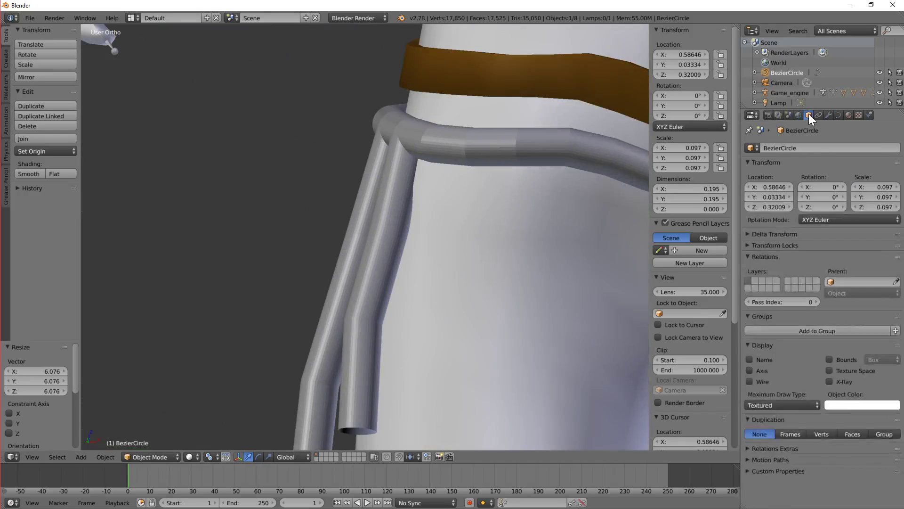
Step: Display the BezierCircle as wireframe in its Object properties
{"action": "left_click", "coordinate": [749, 371]}
{"action": "left_click", "coordinate": [749, 382]}
{"action": "left_click", "coordinate": [749, 373]}
Step: Lower the BezierCircle's Preview U resolution from 12 to 10
{"action": "left_click", "coordinate": [839, 115]}
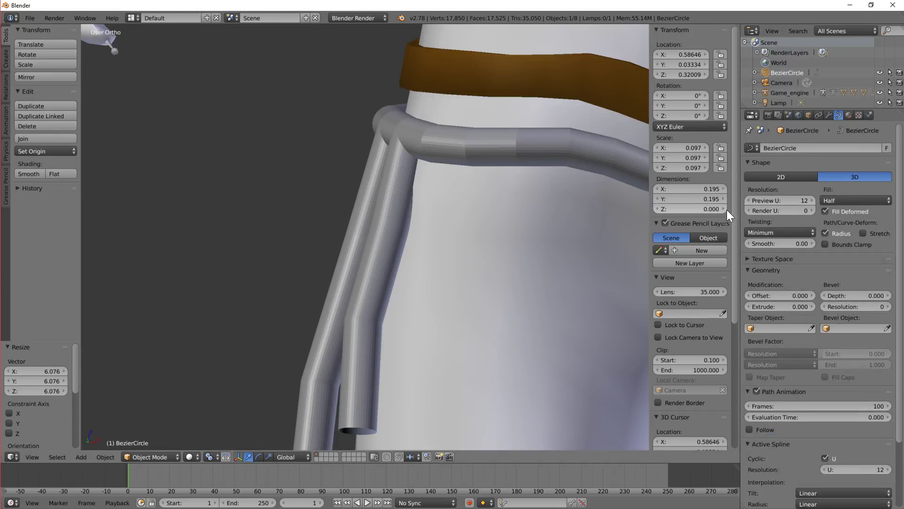
{"action": "mouse_move", "coordinate": [264, 132]}
{"action": "middle_mouse_down"}
{"action": "mouse_move", "coordinate": [240, 131]}
{"action": "mouse_move", "coordinate": [281, 137]}
{"action": "middle_mouse_up"}
{"action": "scroll", "coordinate": [707, 200], "scroll_direction": "down", "scroll_amount": 2}
{"action": "scroll", "coordinate": [558, 166], "scroll_direction": "up", "scroll_amount": 2}
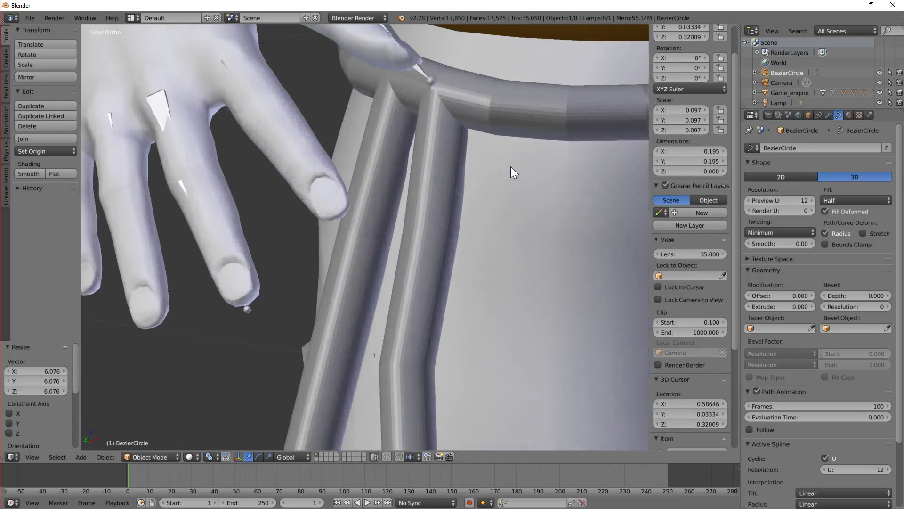
{"action": "scroll", "coordinate": [511, 166], "scroll_direction": "up", "scroll_amount": 2}
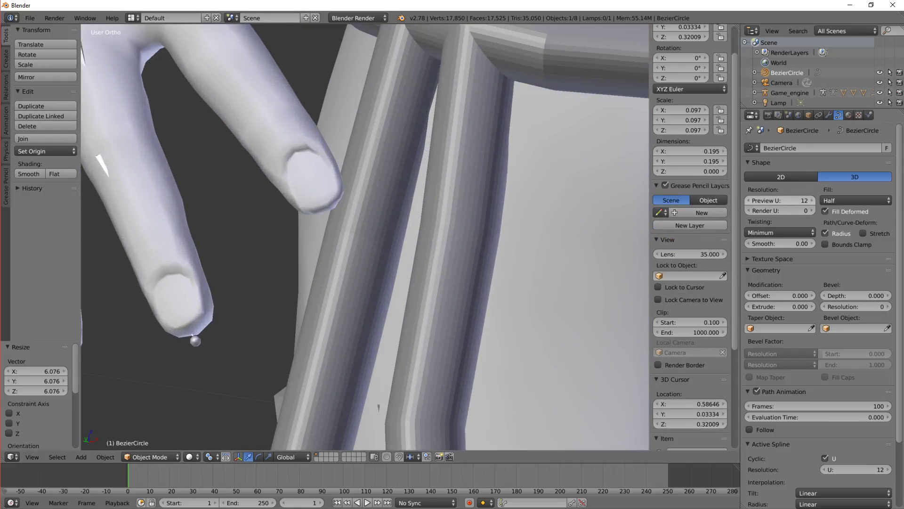
{"action": "mouse_move", "coordinate": [796, 200]}
{"action": "left_mouse_down"}
{"action": "mouse_move", "coordinate": [754, 200]}
{"action": "mouse_move", "coordinate": [847, 200]}
{"action": "mouse_move", "coordinate": [788, 200]}
{"action": "mouse_move", "coordinate": [800, 200]}
{"action": "left_mouse_up"}
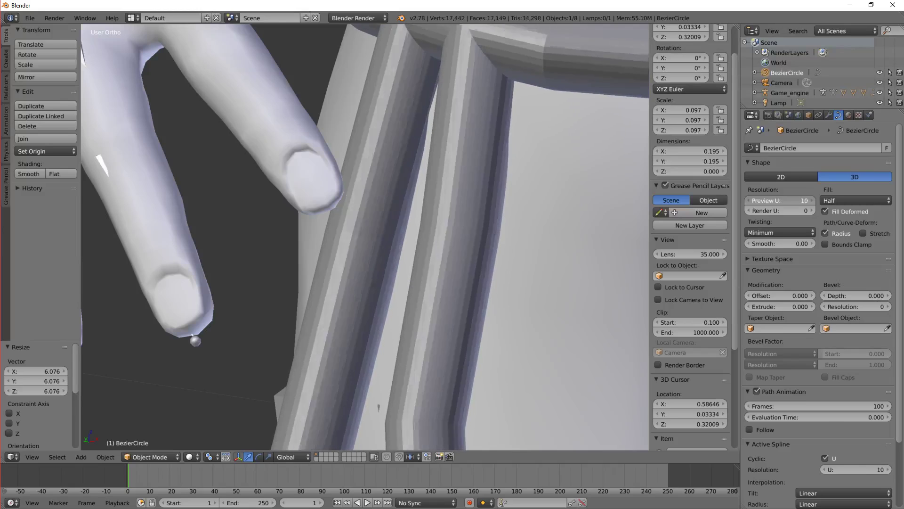
{"action": "scroll", "coordinate": [515, 166], "scroll_direction": "down", "scroll_amount": 6}
{"action": "middle_click_drag", "start_coordinate": [521, 157], "coordinate": [503, 164]}
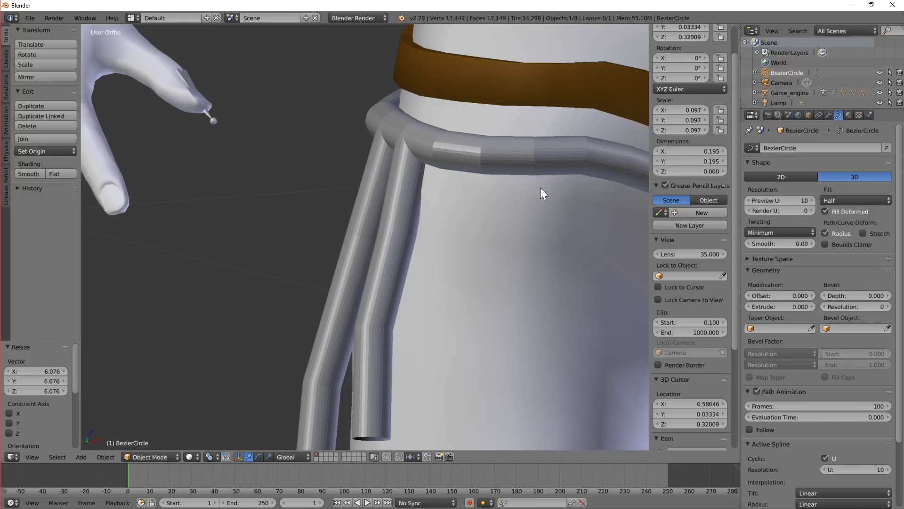
{"action": "scroll", "coordinate": [460, 188], "scroll_direction": "down", "scroll_amount": 4}
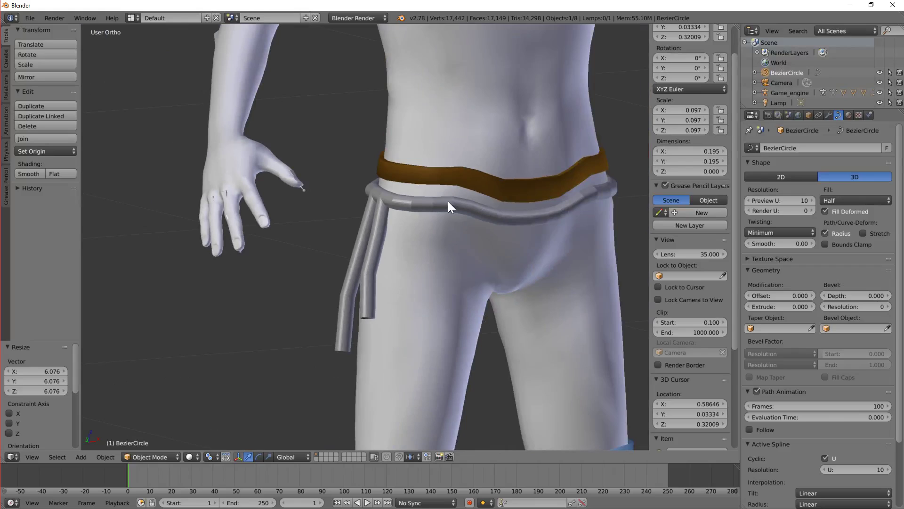
{"action": "scroll", "coordinate": [448, 202], "scroll_direction": "up", "scroll_amount": 2}
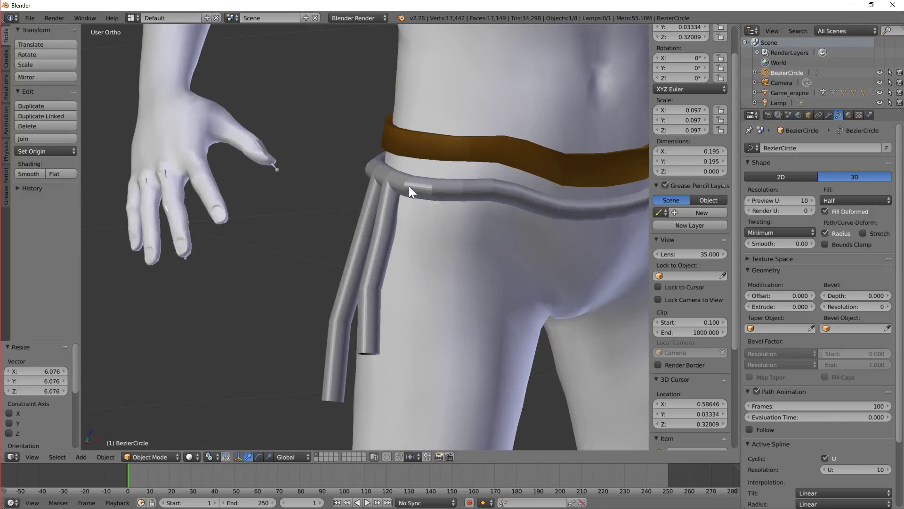
Step: Select the rope curve makehumanavaMesh.002 and convert it with Mesh from Curve/Meta/Surf/Text
{"action": "right_click", "coordinate": [373, 166]}
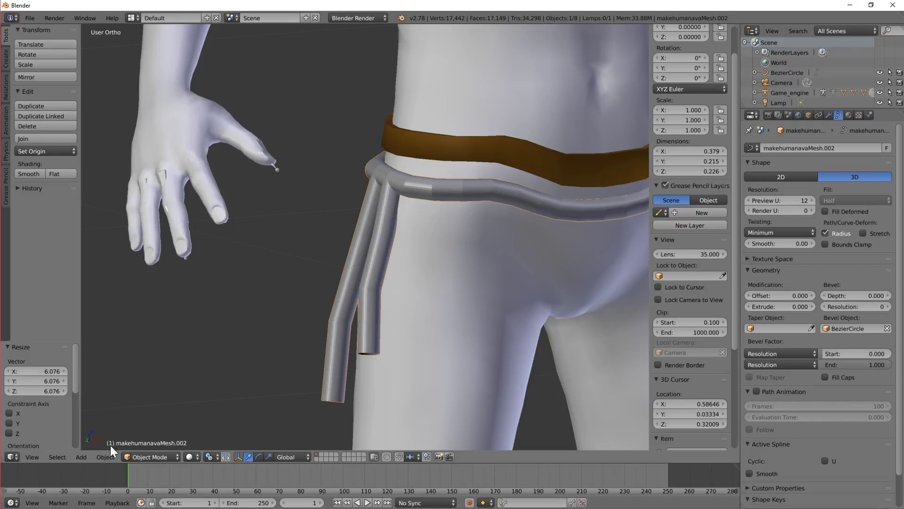
{"action": "left_click", "coordinate": [101, 455]}
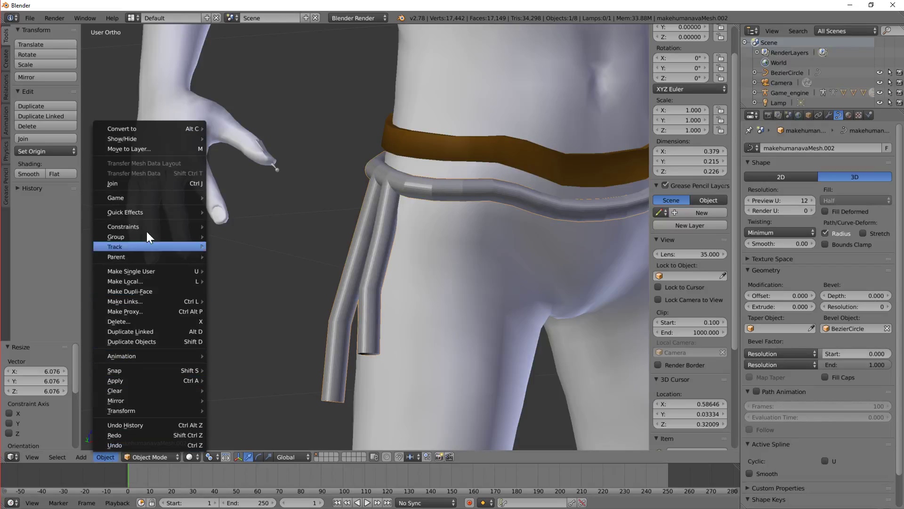
{"action": "mouse_move", "coordinate": [132, 130]}
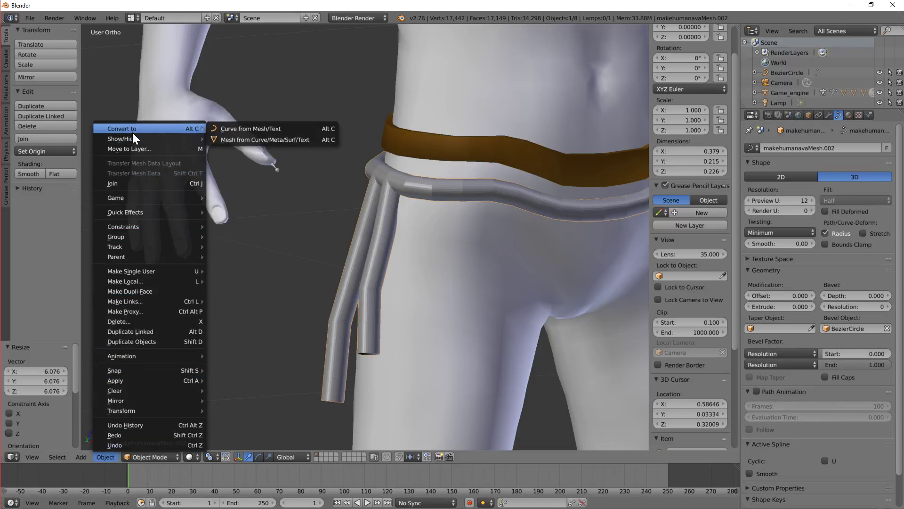
{"action": "left_click", "coordinate": [227, 140]}
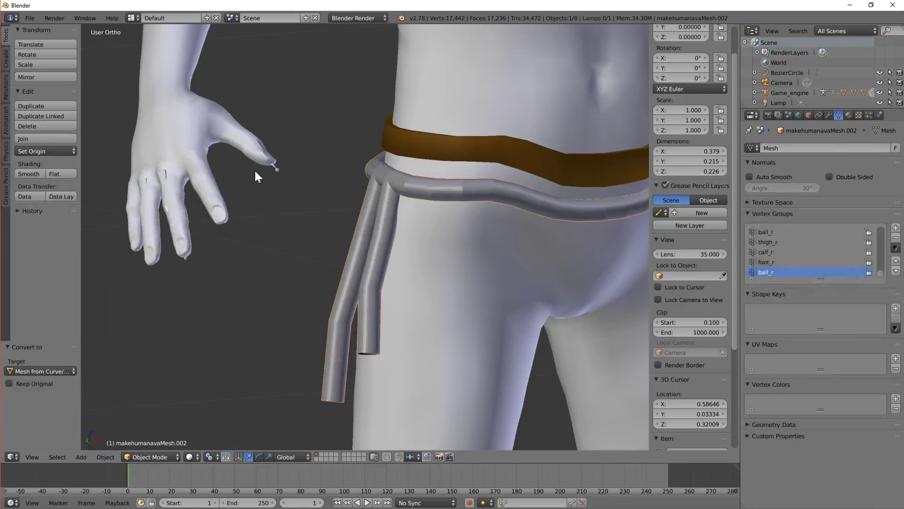
{"action": "key", "text": "Tab"}
{"action": "key", "text": "a"}
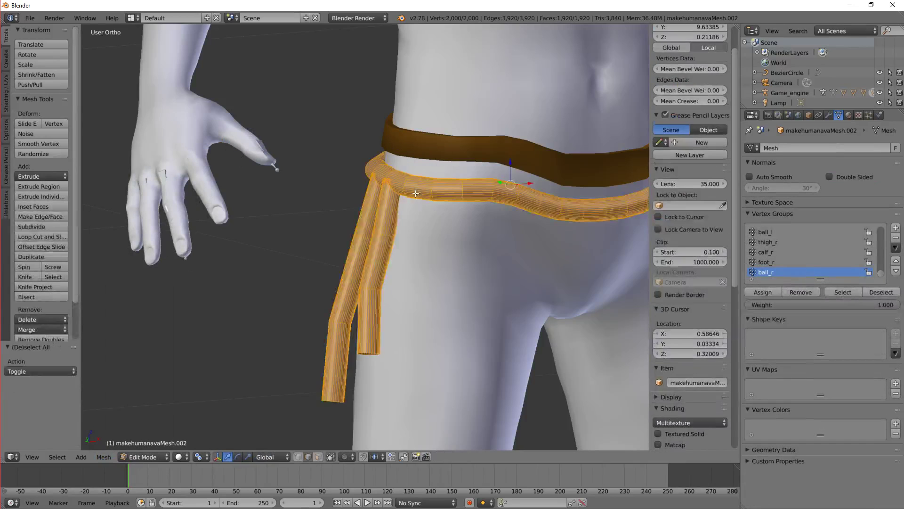
{"action": "key", "text": "a"}
{"action": "key", "text": "a"}
{"action": "scroll", "coordinate": [408, 199], "scroll_direction": "up", "scroll_amount": 6}
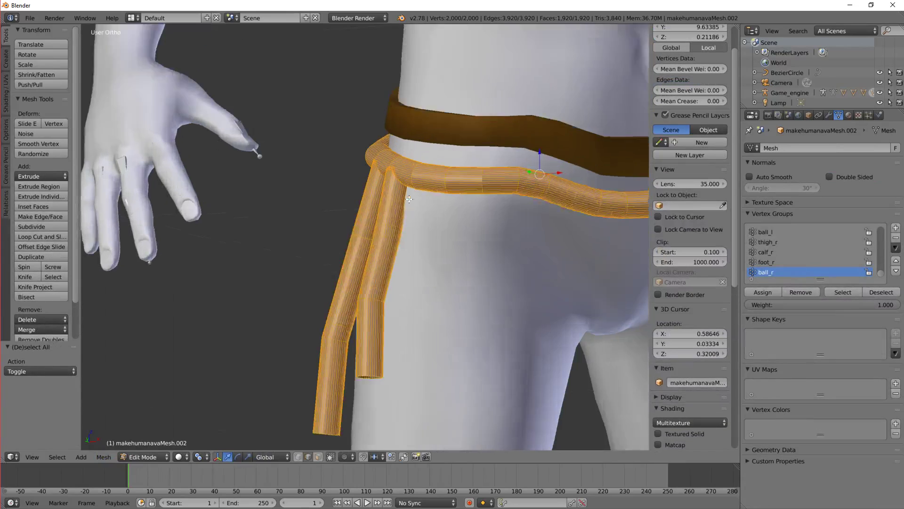
{"action": "scroll", "coordinate": [481, 193], "scroll_direction": "down", "scroll_amount": 6}
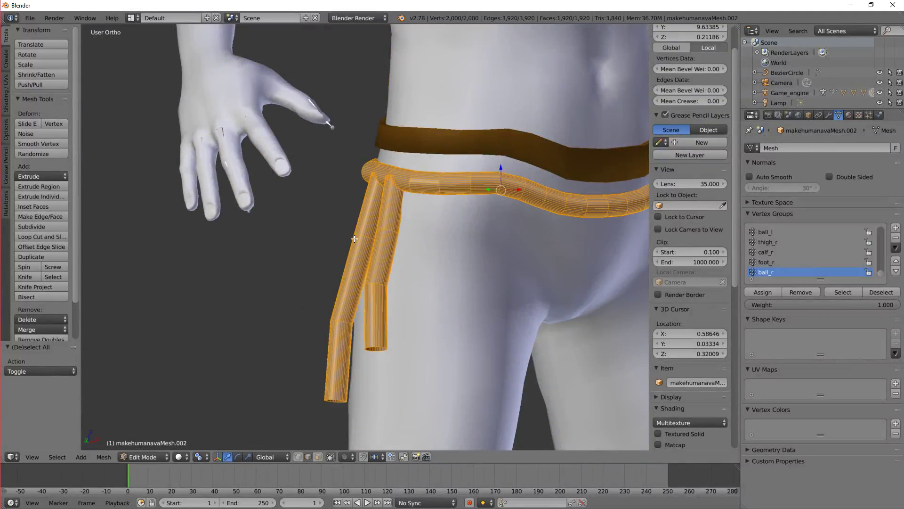
{"action": "scroll", "coordinate": [389, 176], "scroll_direction": "up", "scroll_amount": 3}
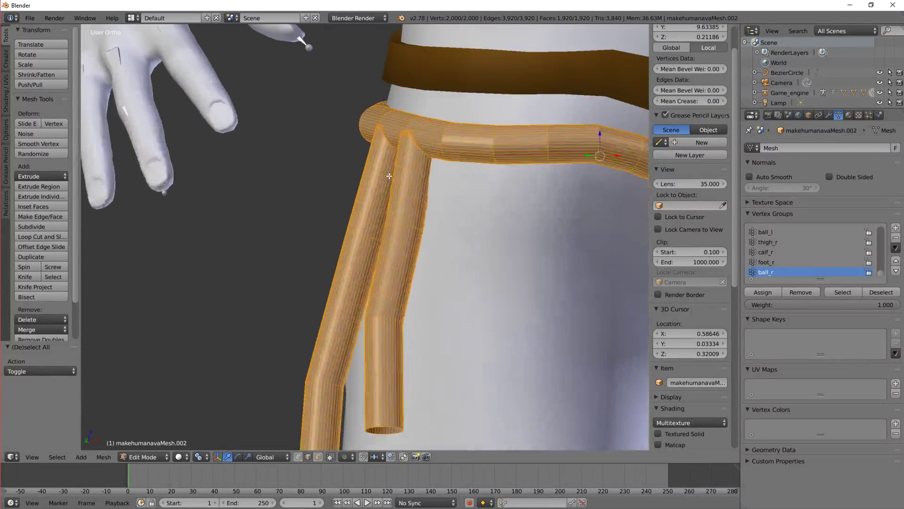
{"action": "middle_click_drag", "start_coordinate": [389, 176], "coordinate": [309, 170]}
{"action": "scroll", "coordinate": [466, 171], "scroll_direction": "down", "scroll_amount": 4}
{"action": "key", "text": "Tab"}
{"action": "scroll", "coordinate": [310, 172], "scroll_direction": "down", "scroll_amount": 2}
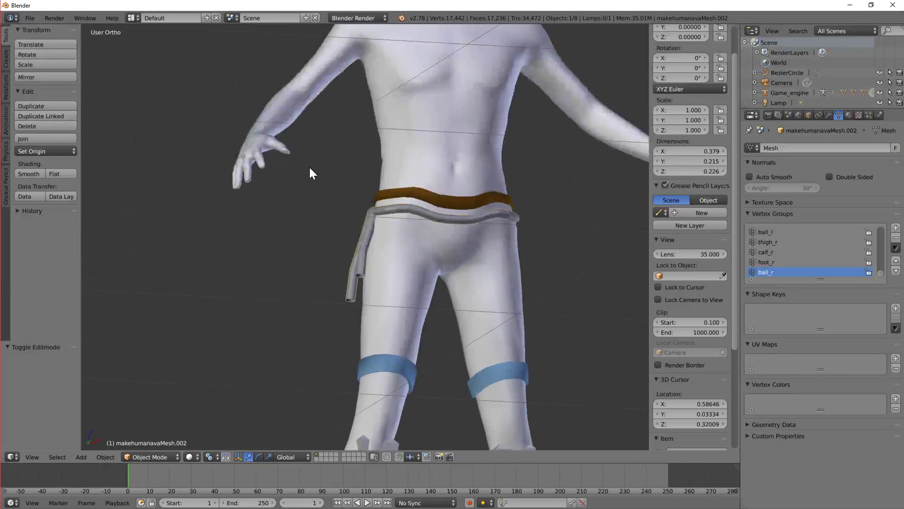